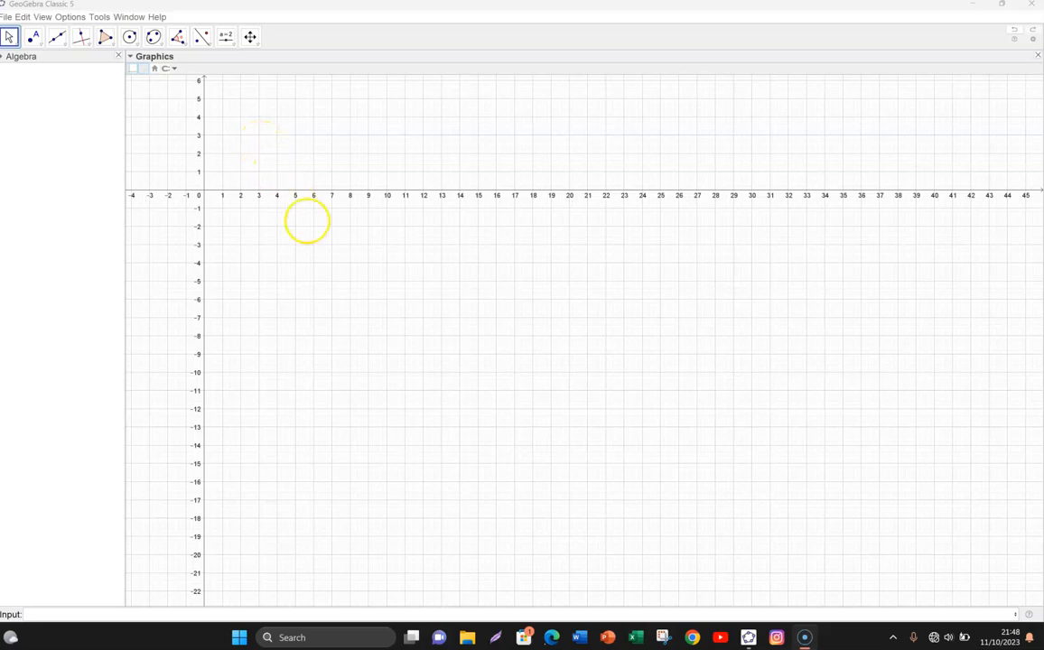
# Draw a rectangular polygon with vertices at (4, -4), (4, -8), (11, -8) and (11, -4).
pyautogui.moveTo(324, 240); pyautogui.dragTo(256, 129)
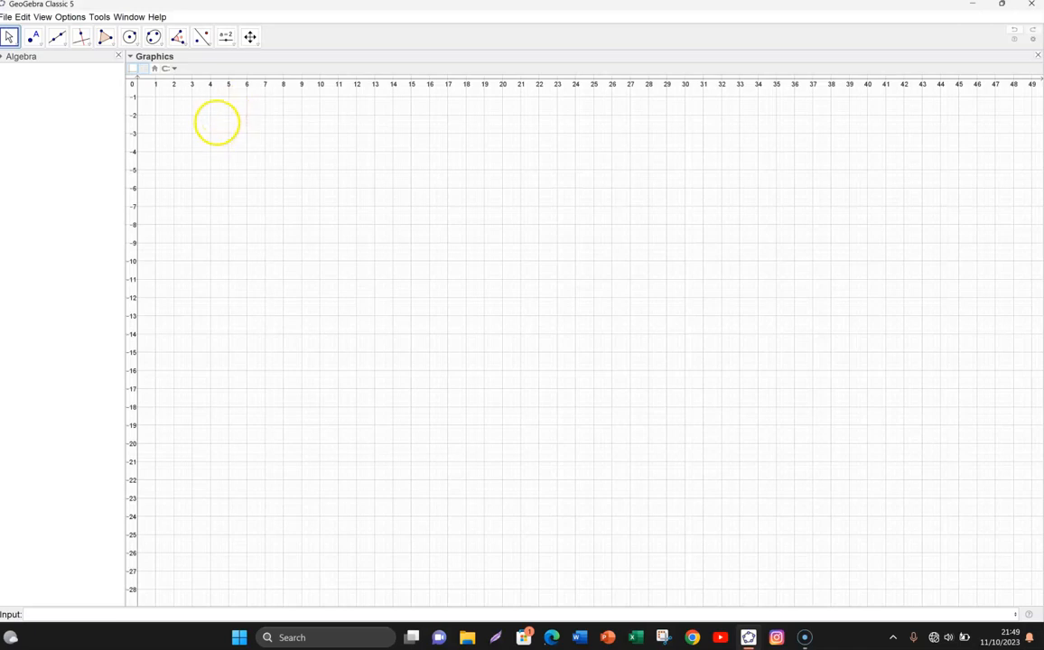
pyautogui.moveTo(201, 99); pyautogui.dragTo(202, 117)
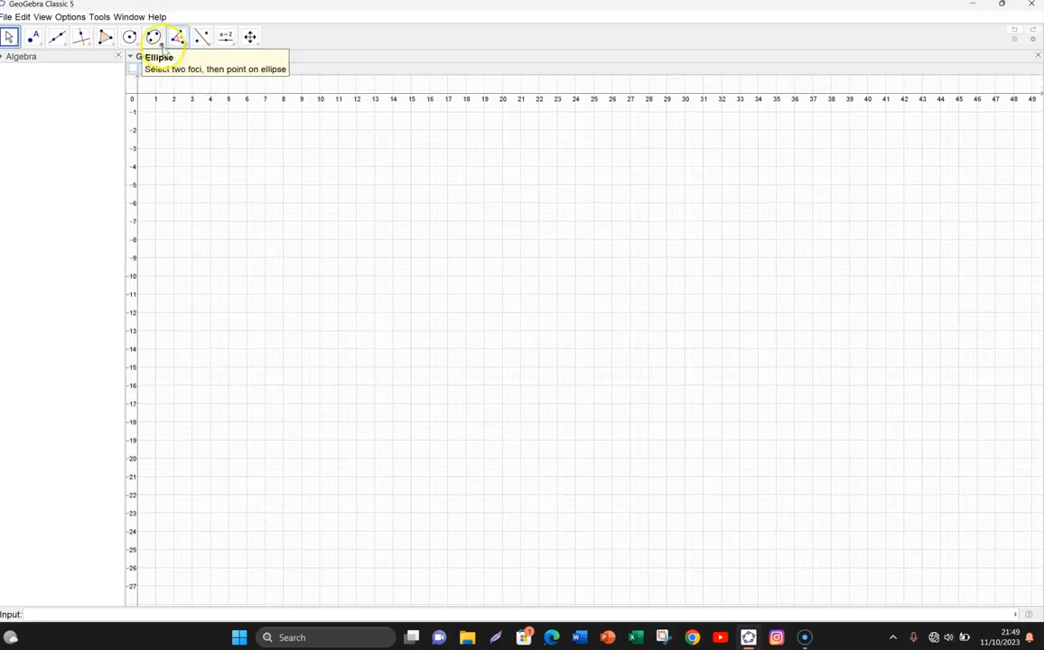
pyautogui.click(112, 46)
pyautogui.click(131, 60)
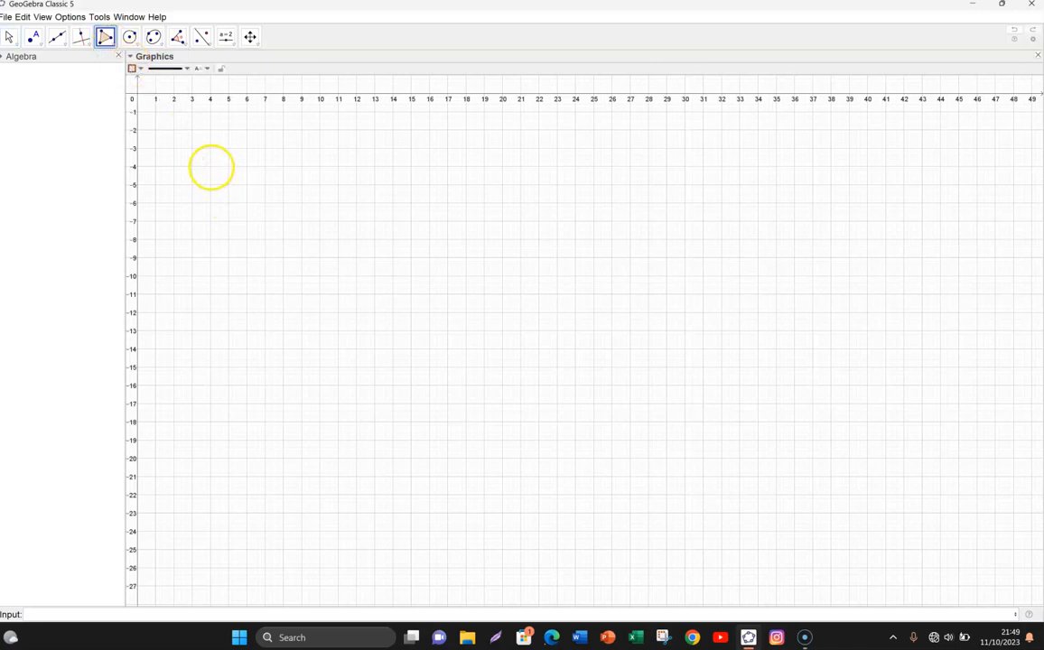
pyautogui.click(210, 167)
pyautogui.click(210, 240)
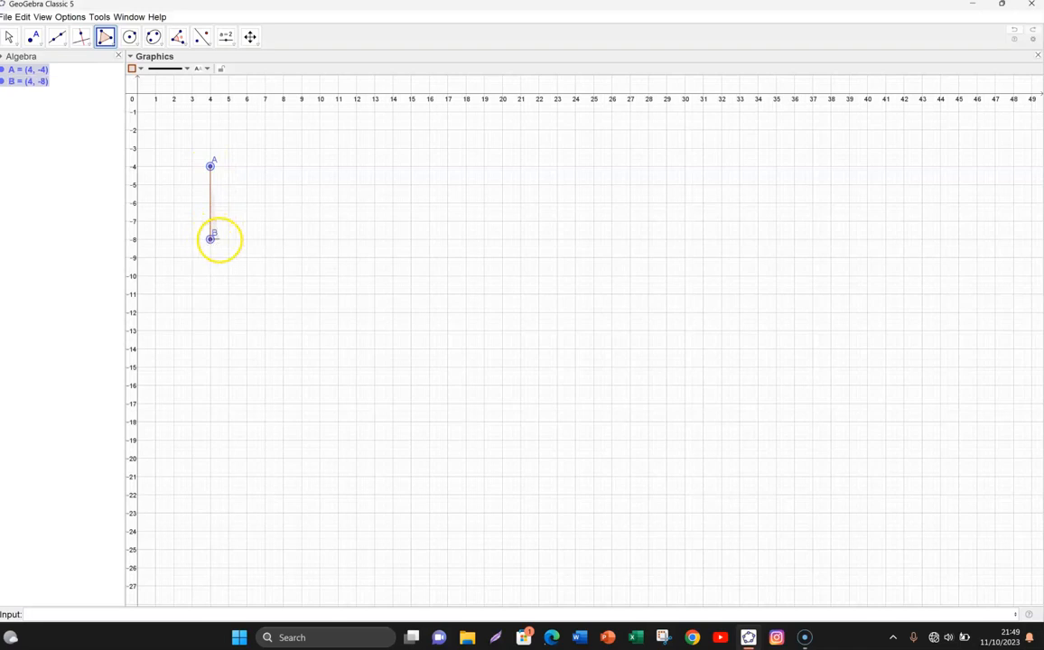
pyautogui.click(338, 239)
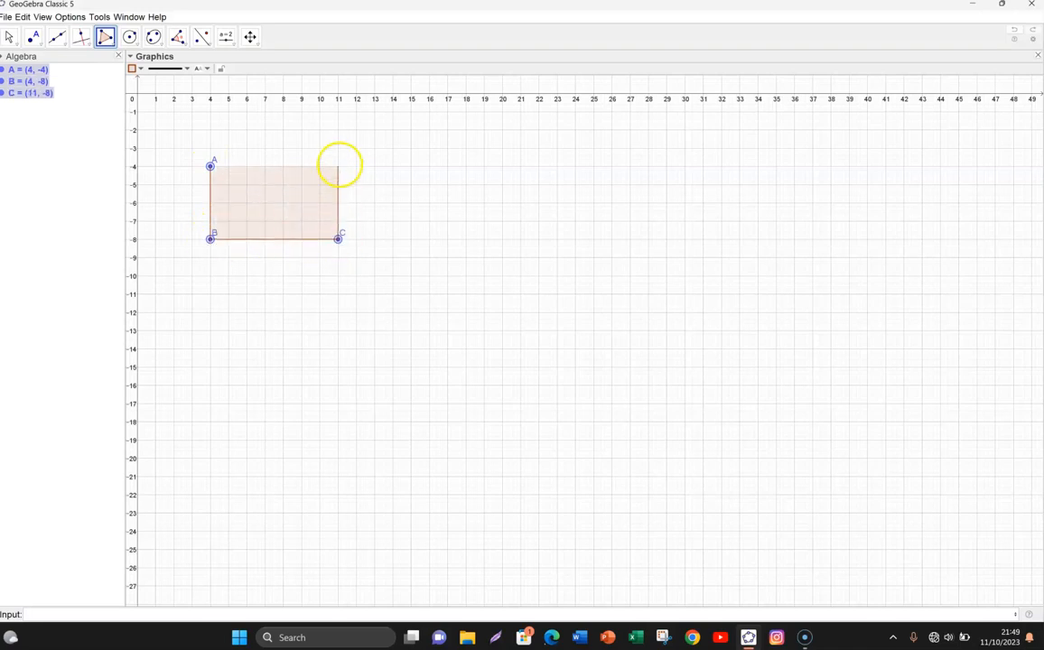
pyautogui.click(338, 166)
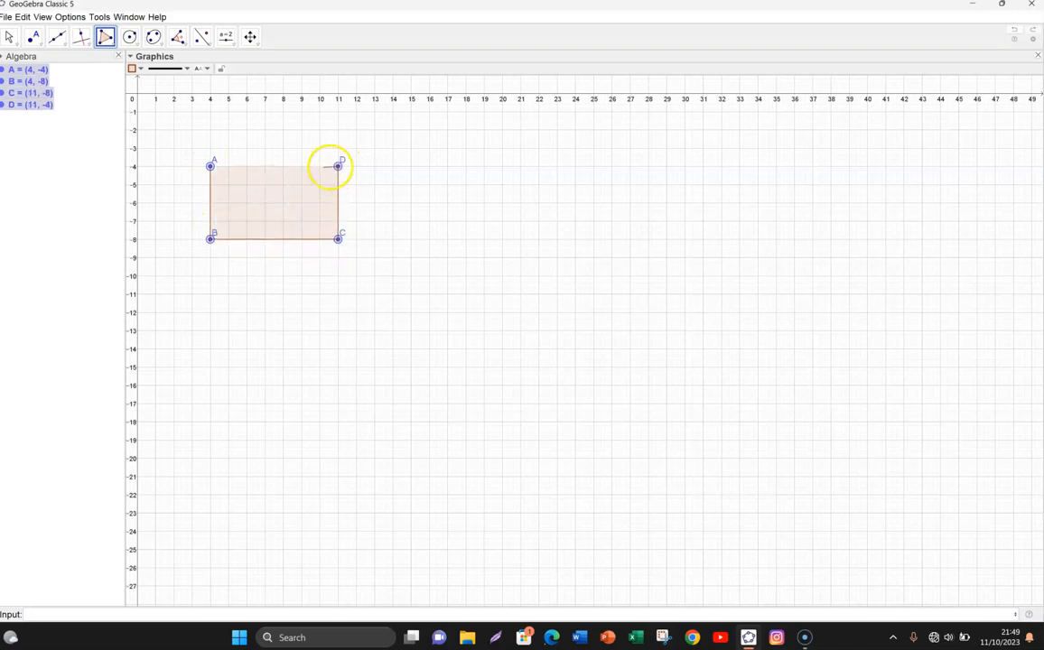
pyautogui.click(211, 167)
pyautogui.click(8, 37)
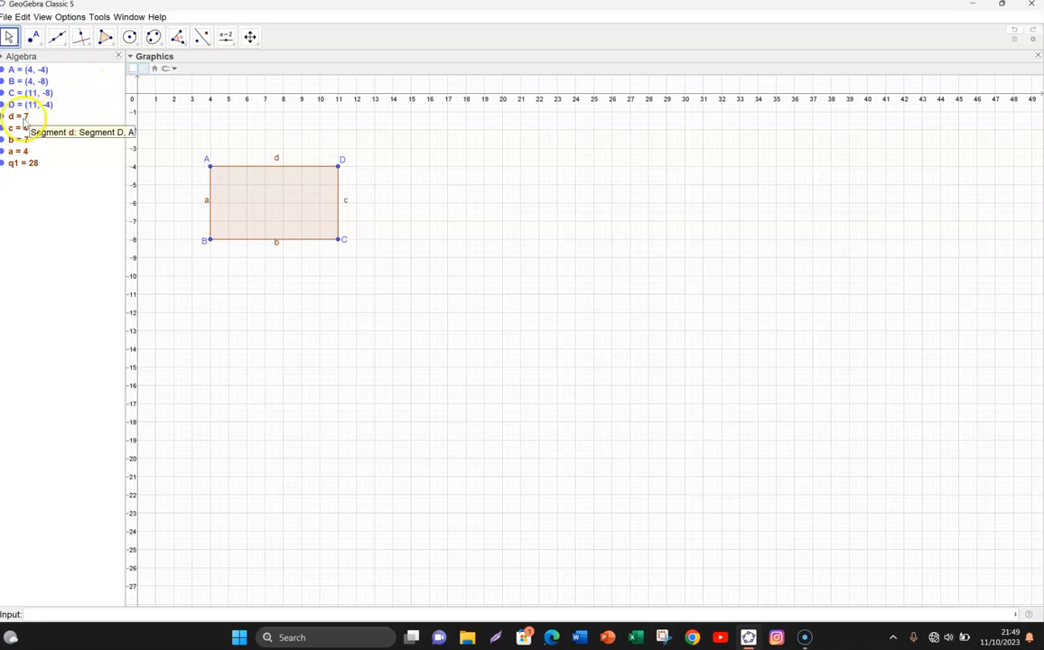
# Define a number with value 1 and show it as a slider just above the rectangle.
pyautogui.click(78, 615)
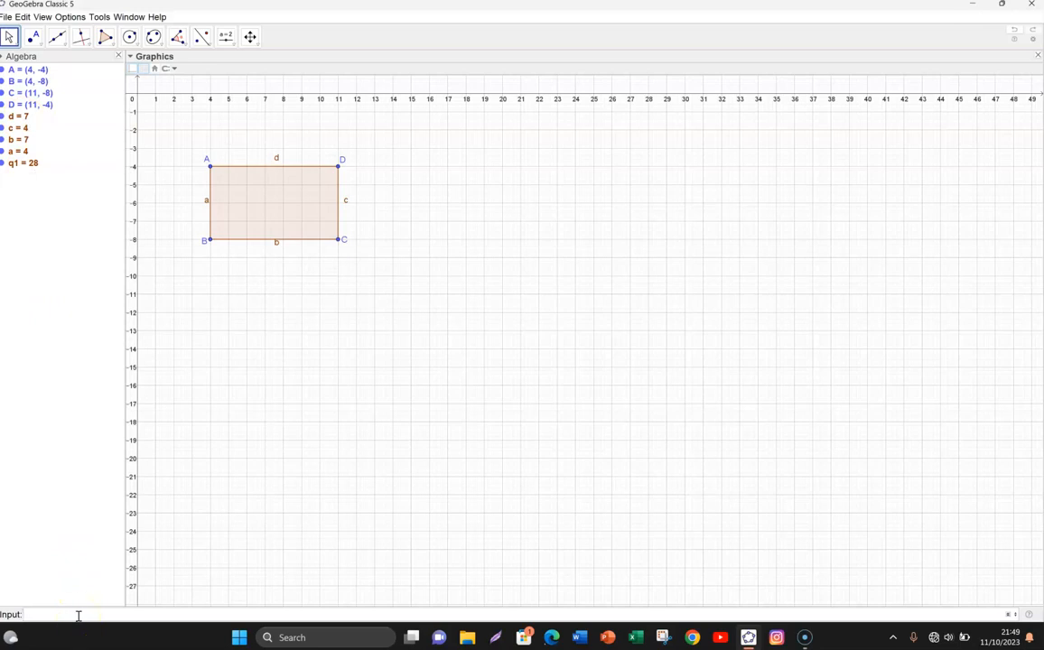
pyautogui.click(46, 610)
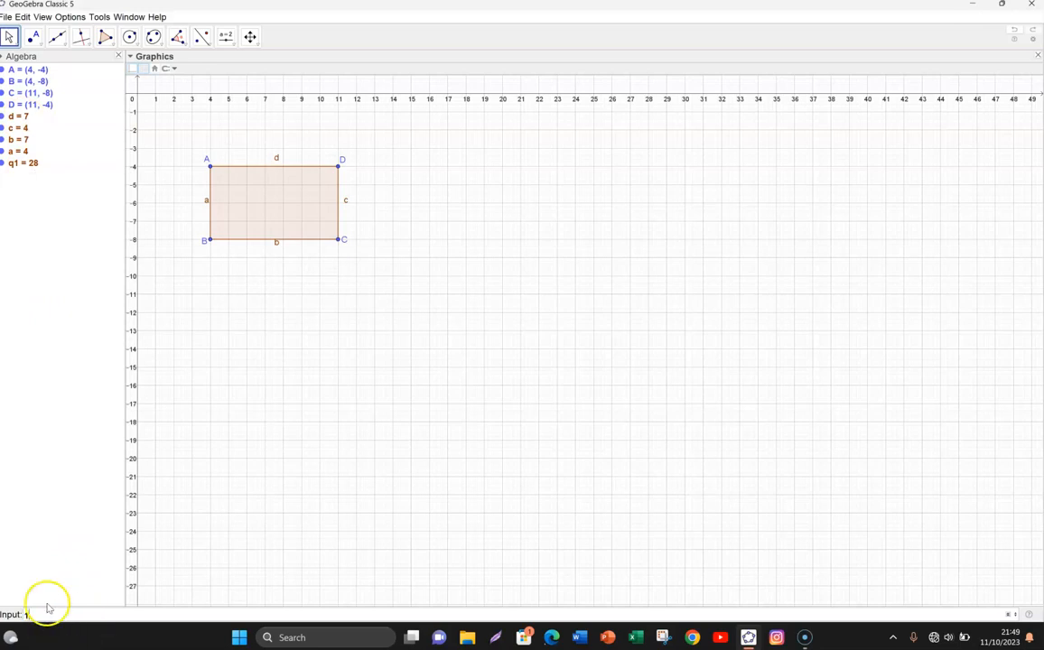
pyautogui.click(41, 608)
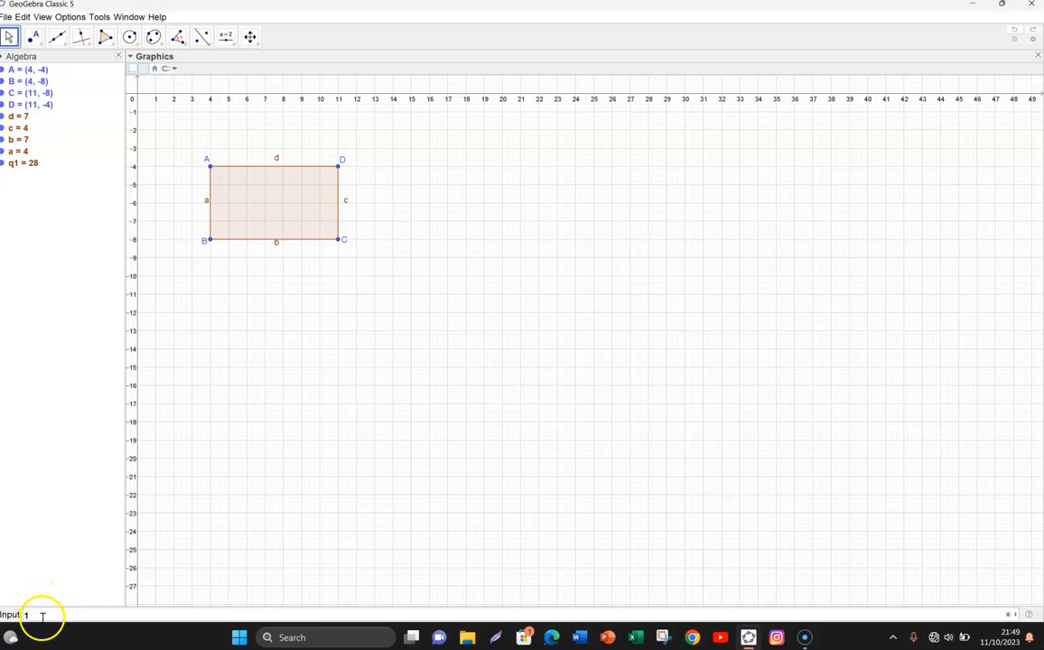
pyautogui.write('1')
pyautogui.press('Return')
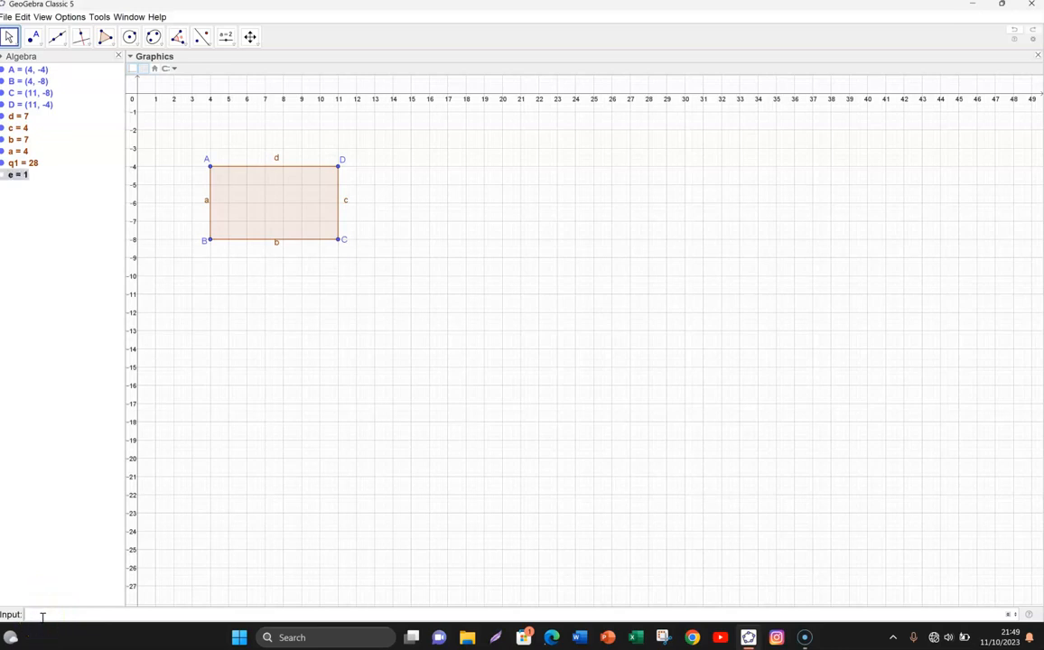
pyautogui.click(5, 180)
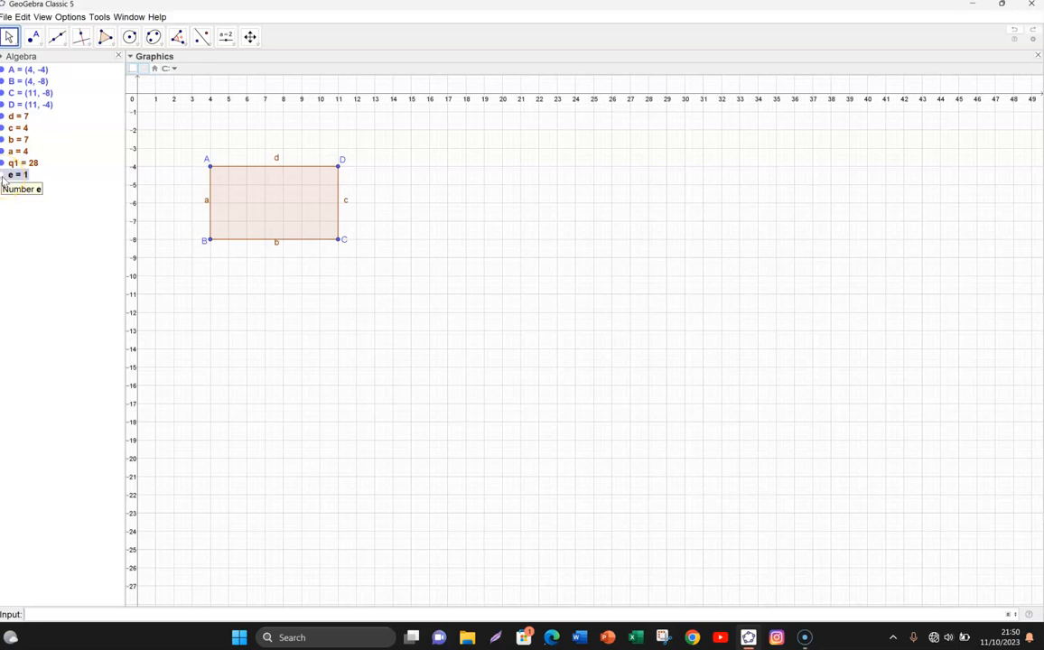
pyautogui.click(3, 179)
pyautogui.moveTo(184, 95); pyautogui.dragTo(197, 121)
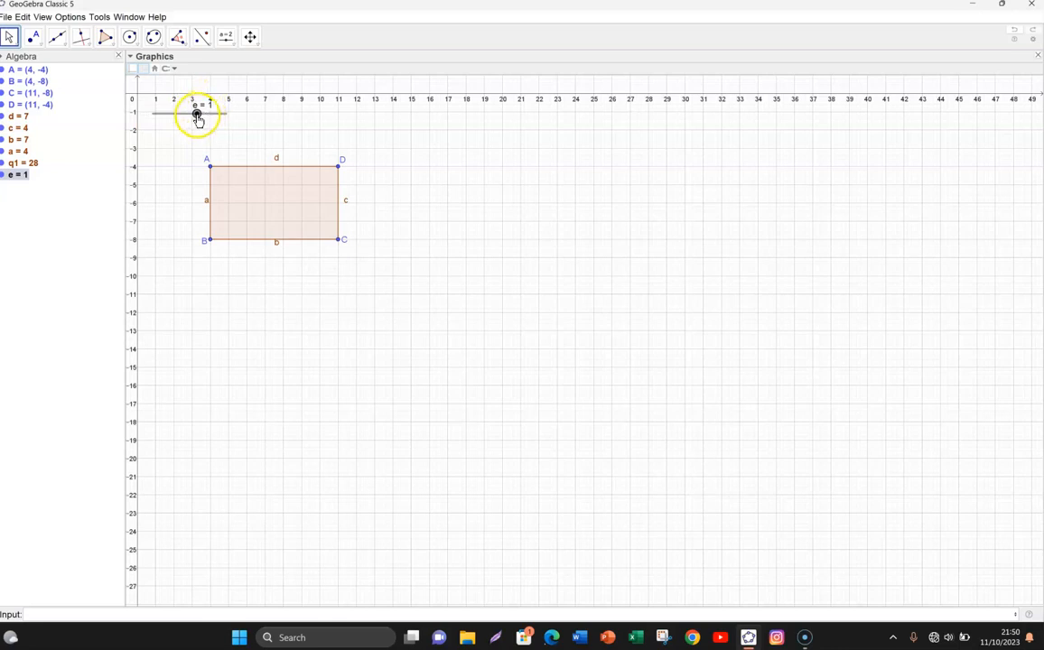
# Set the interval of slider e to a minimum of 0 and a maximum of 1.
pyautogui.rightClick(197, 119)
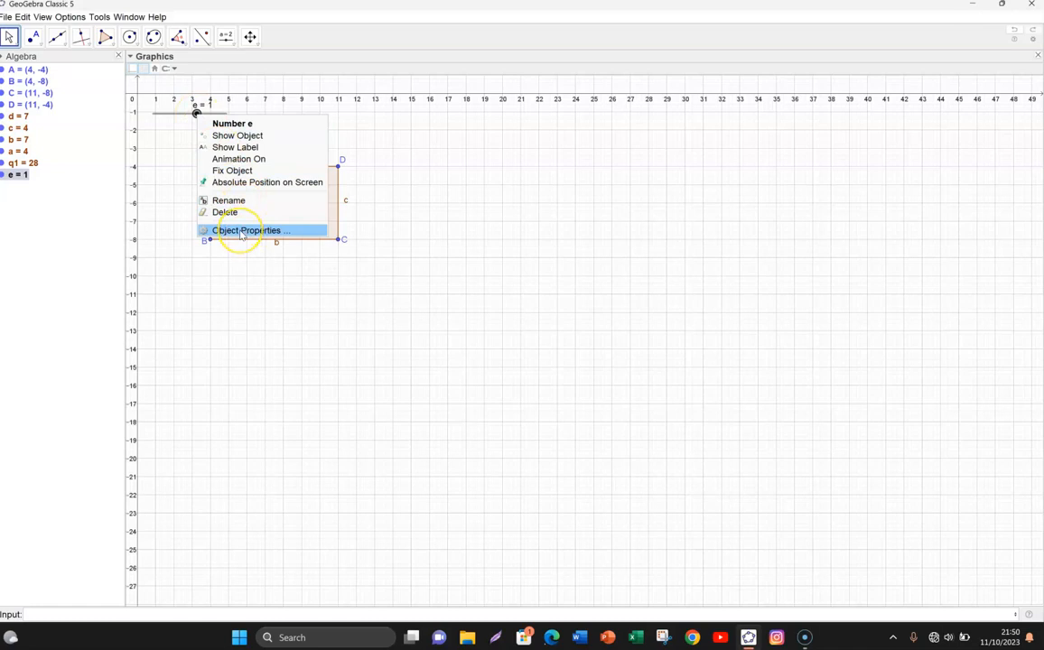
pyautogui.click(242, 231)
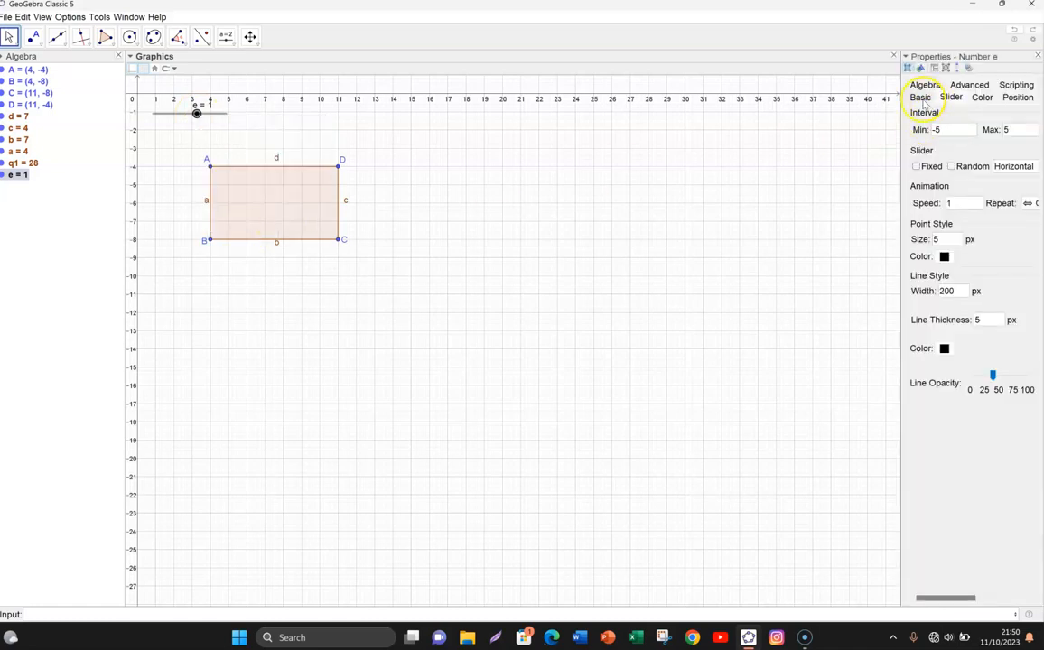
pyautogui.moveTo(899, 109); pyautogui.dragTo(817, 110)
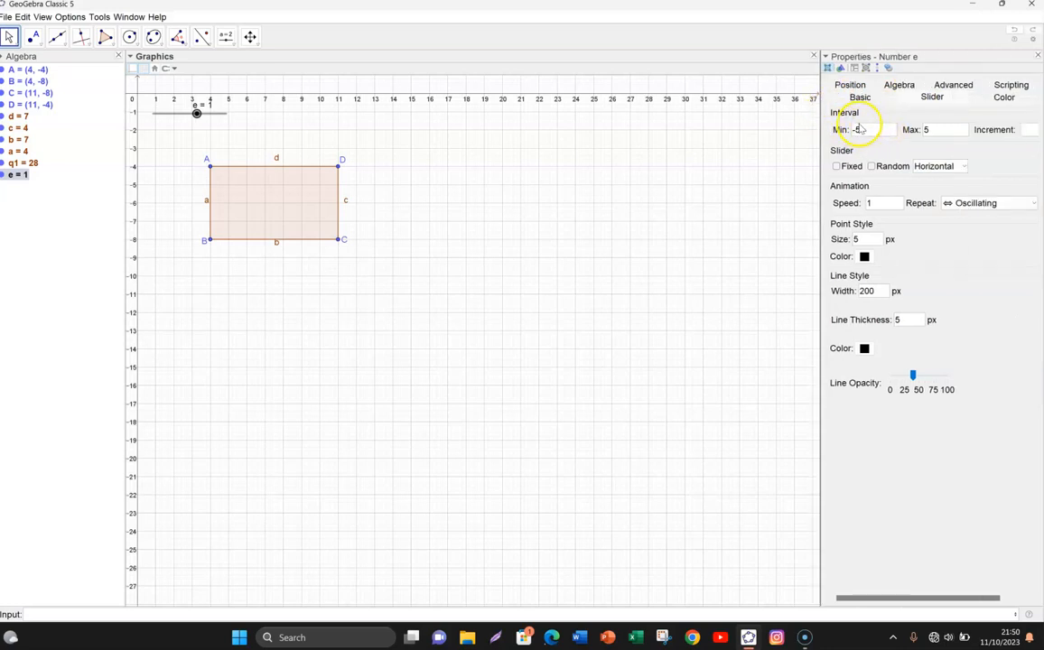
pyautogui.moveTo(870, 134); pyautogui.dragTo(843, 135)
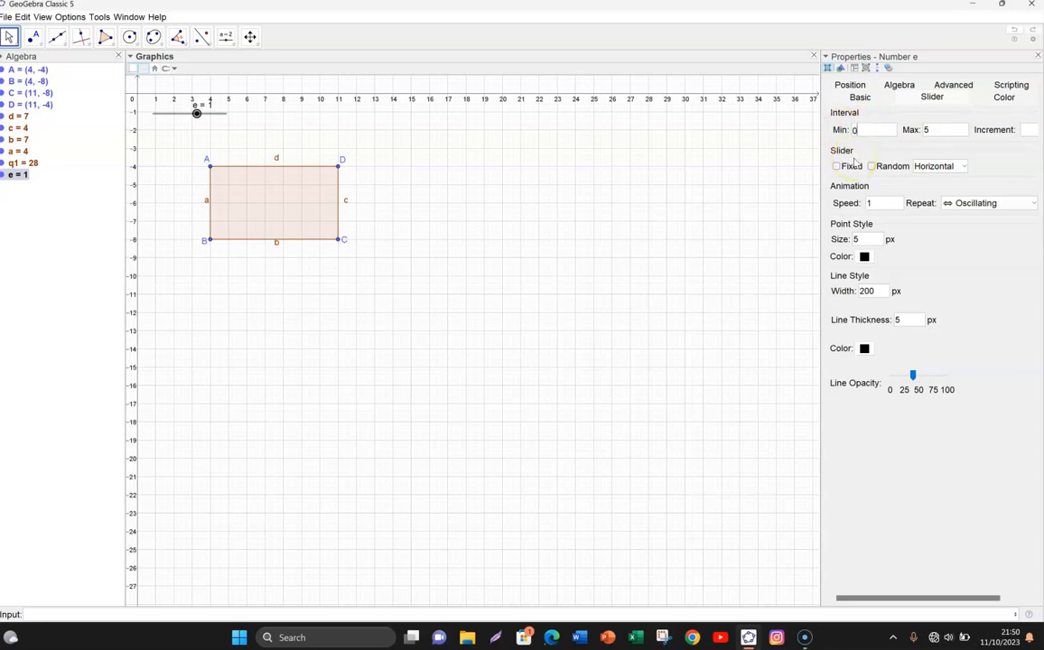
pyautogui.click(939, 131)
pyautogui.click(818, 137)
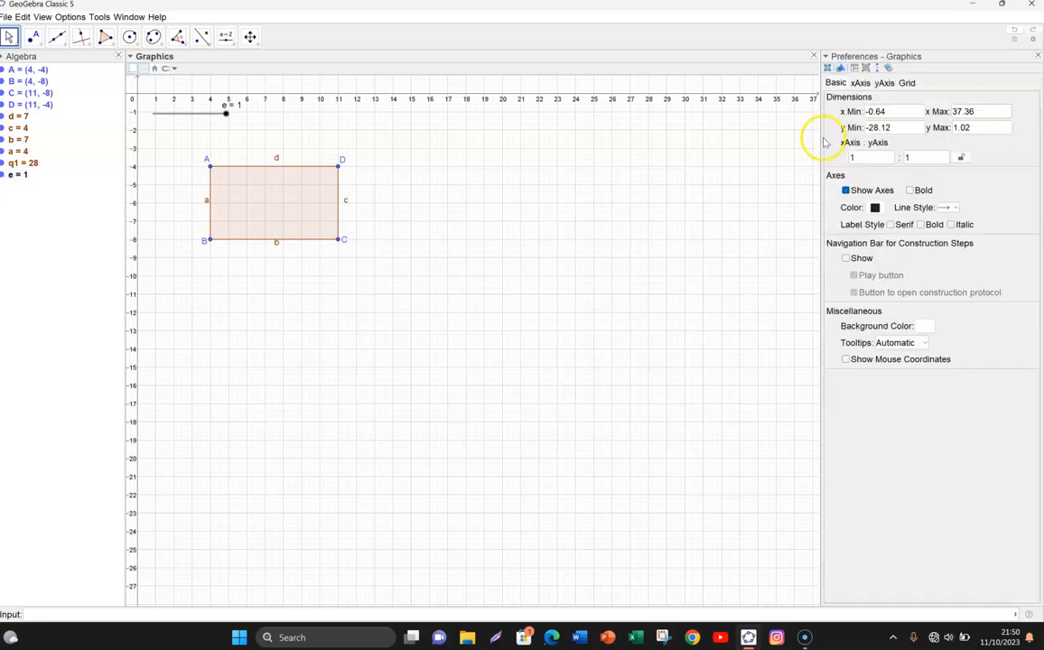
pyautogui.click(860, 84)
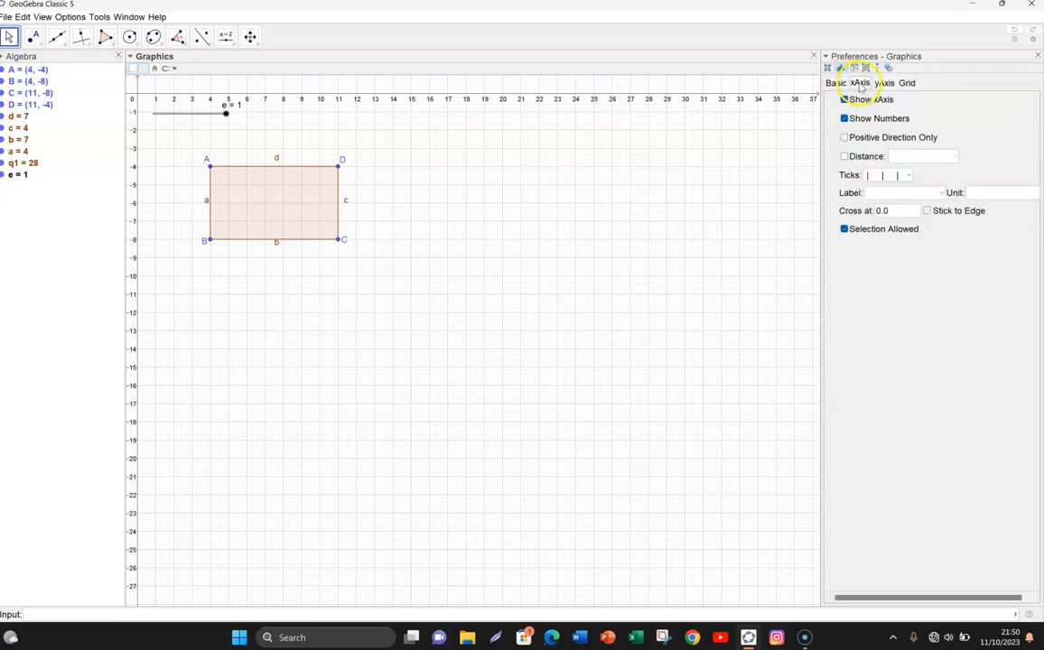
pyautogui.click(827, 68)
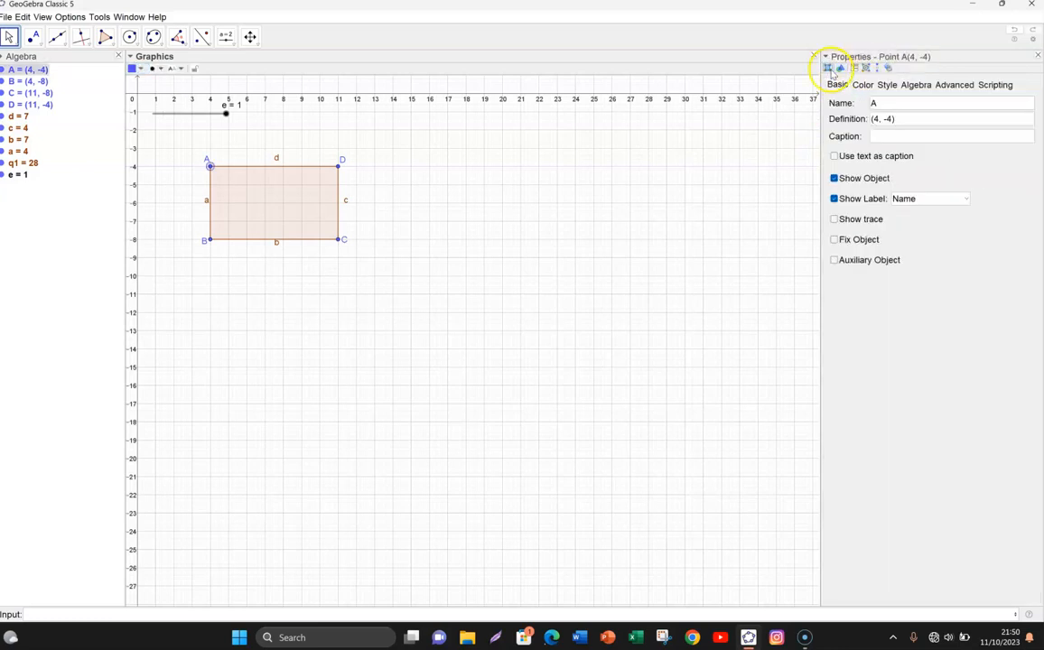
pyautogui.click(886, 84)
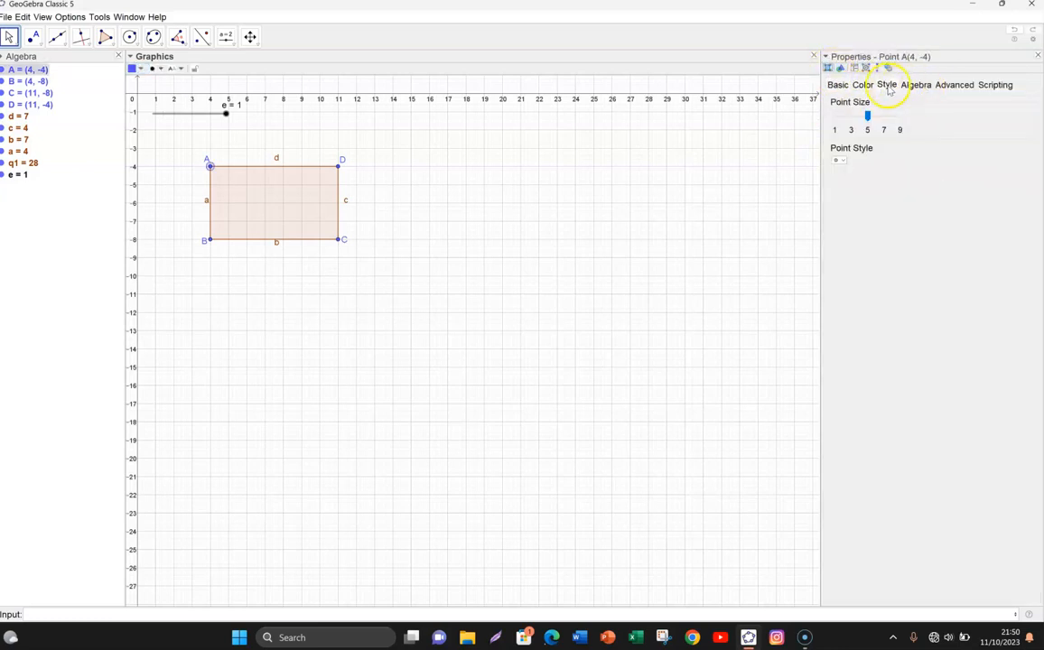
pyautogui.click(865, 84)
# Set the increment of slider e to 0.01 and close its properties.
pyautogui.click(225, 113)
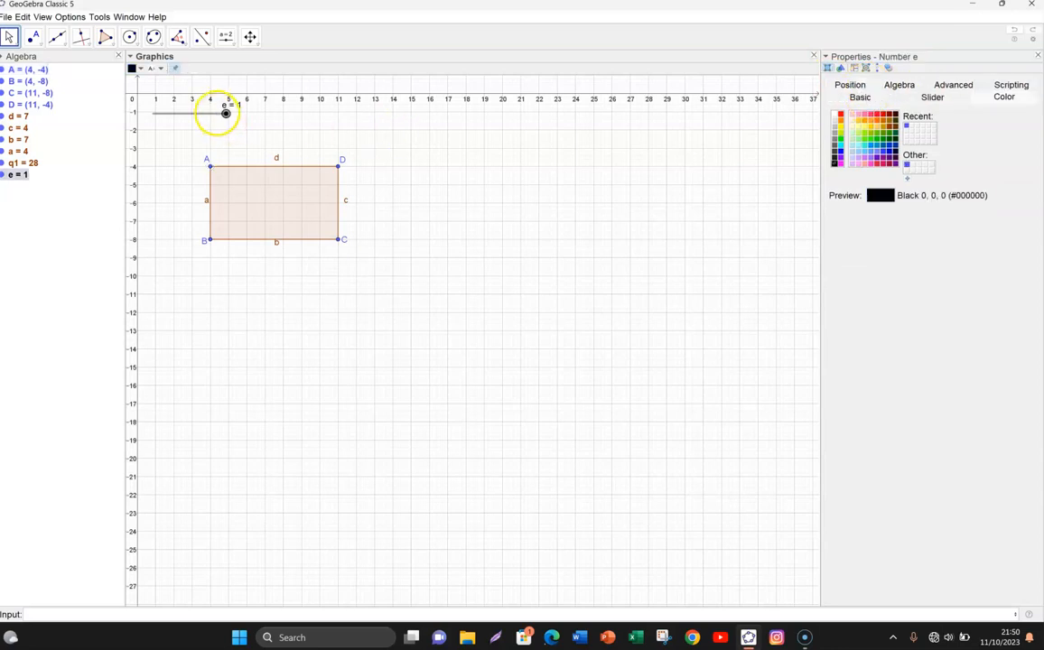
pyautogui.click(937, 96)
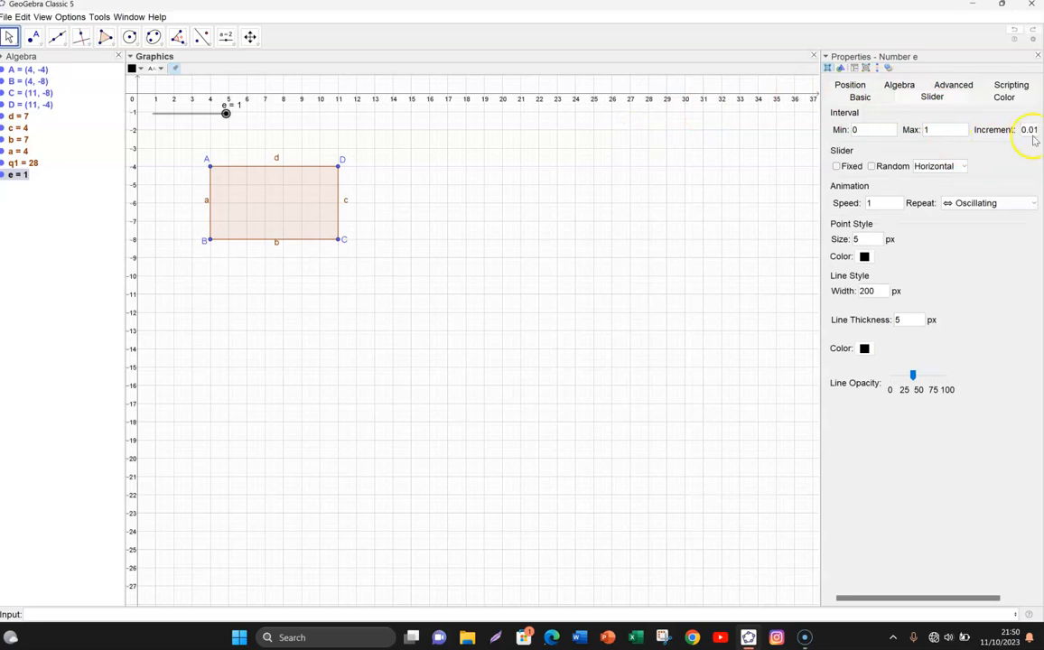
pyautogui.click(1037, 56)
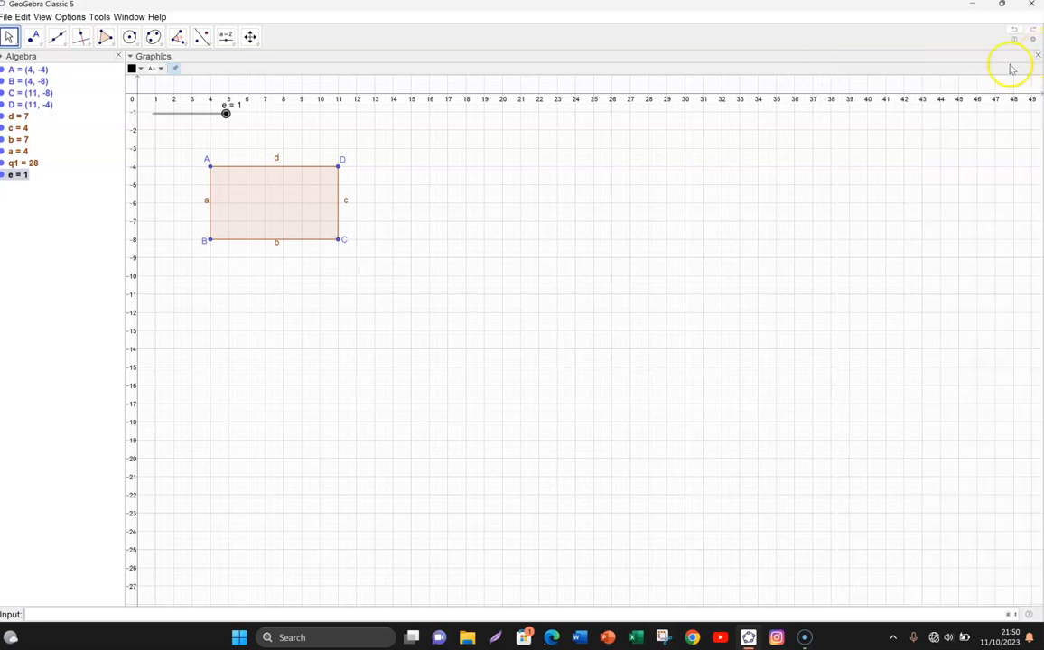
pyautogui.moveTo(224, 113); pyautogui.dragTo(241, 147)
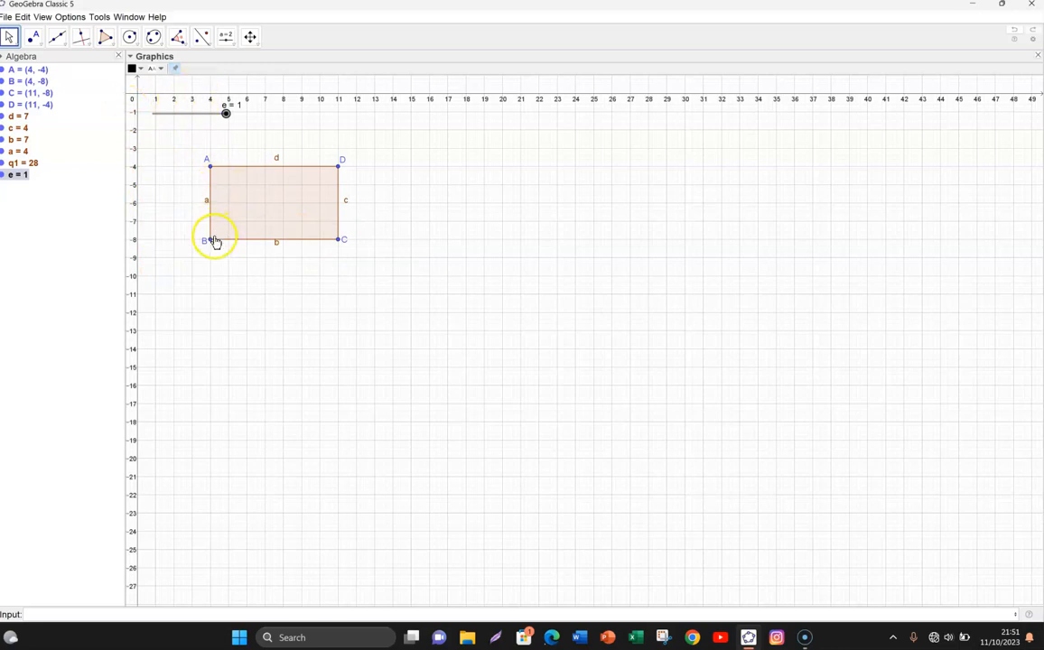
# Construct the midpoints of the rectangle's two vertical sides, between A and B and between D and C.
pyautogui.click(40, 43)
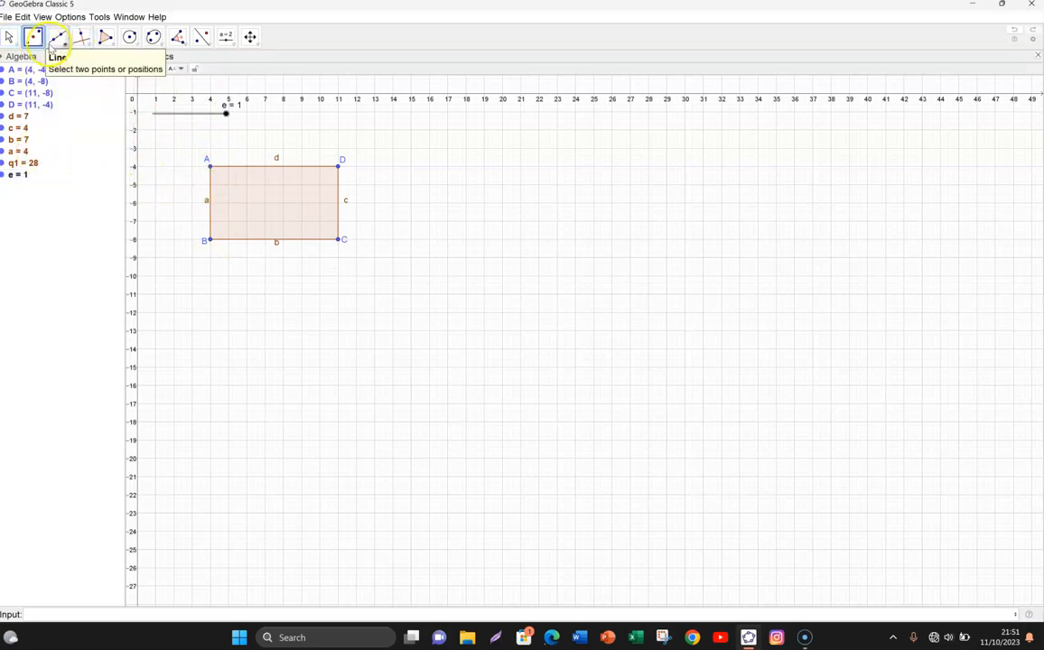
pyautogui.click(42, 45)
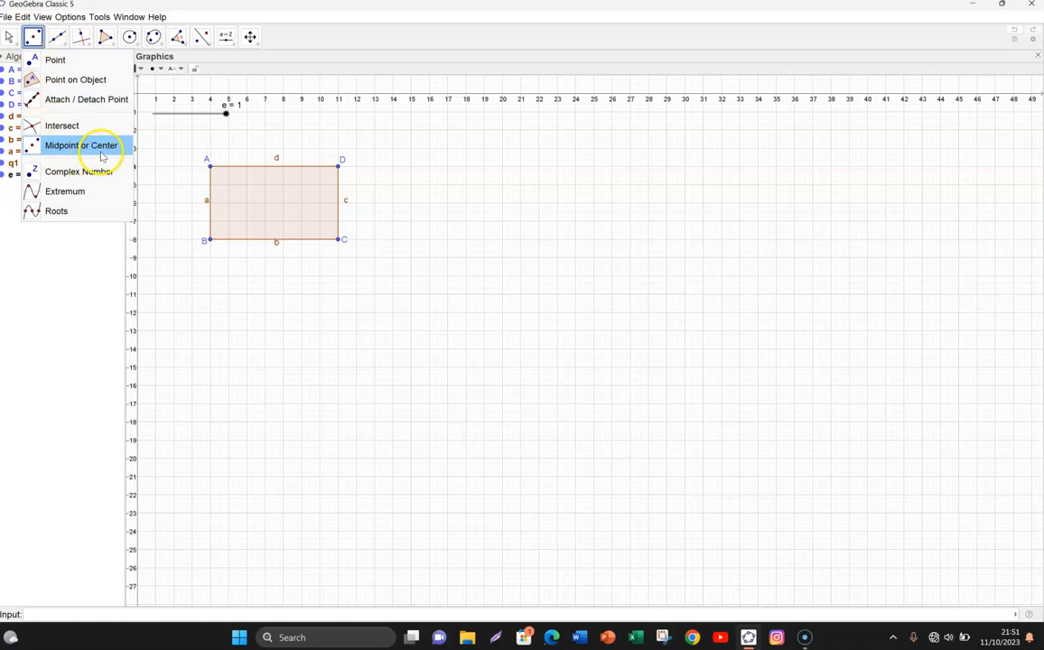
pyautogui.click(101, 156)
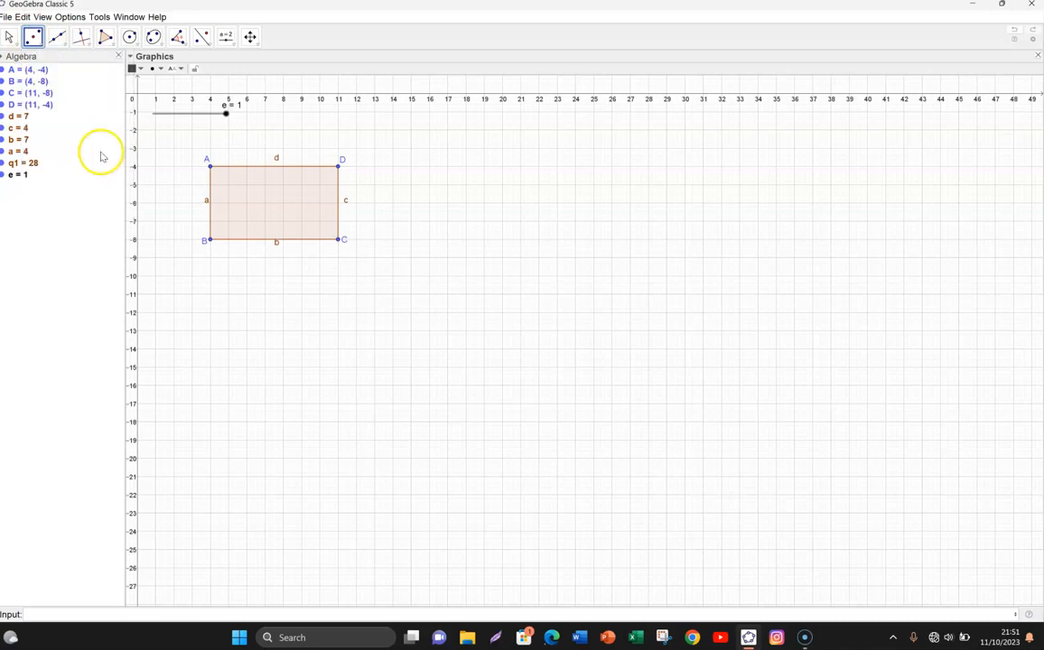
pyautogui.click(210, 168)
pyautogui.click(209, 239)
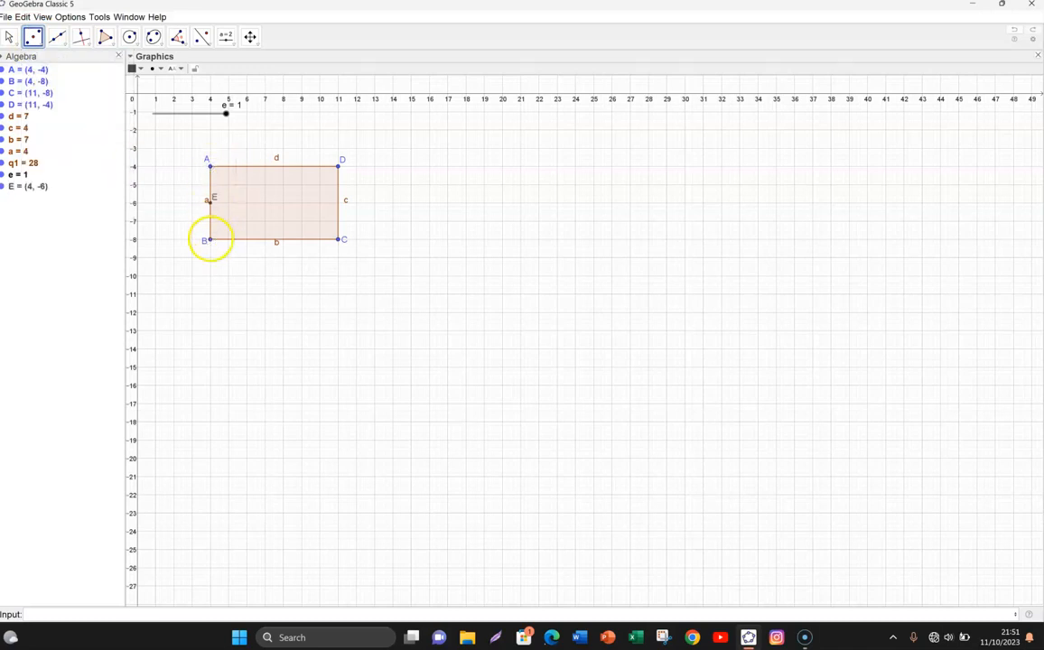
pyautogui.click(337, 167)
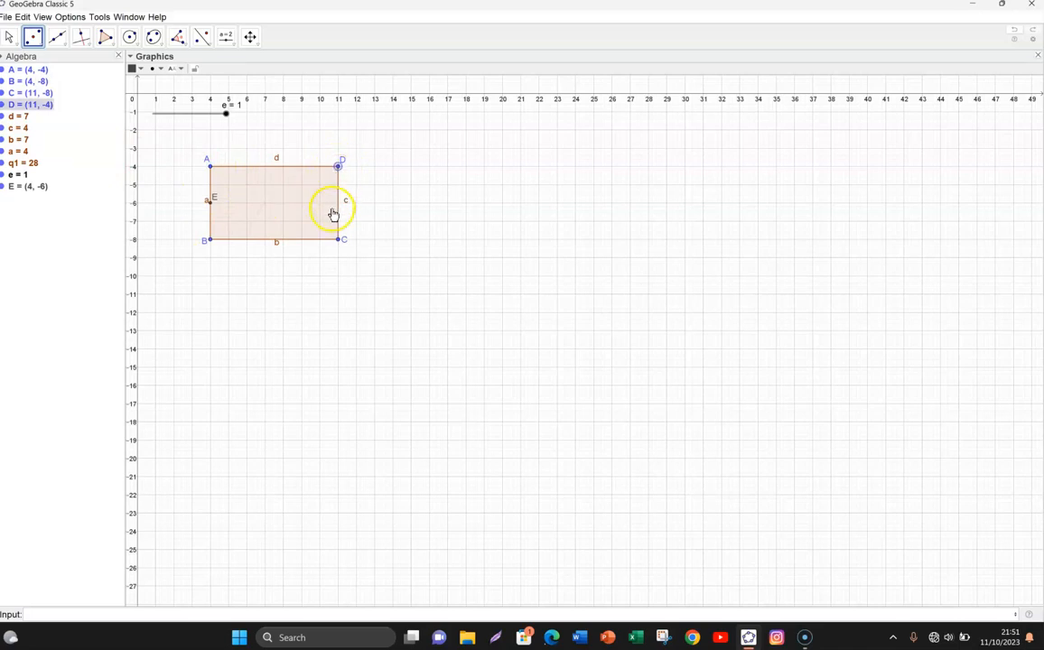
pyautogui.click(337, 239)
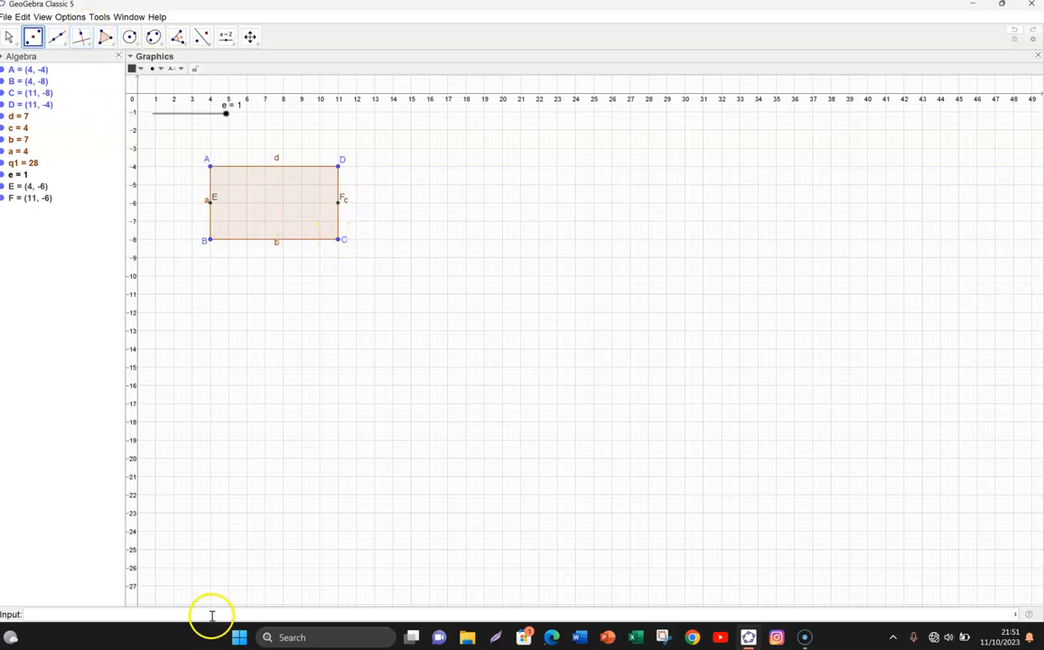
# Dilate the rectangle's side a by the factor 1-e about midpoint F.
pyautogui.click(176, 614)
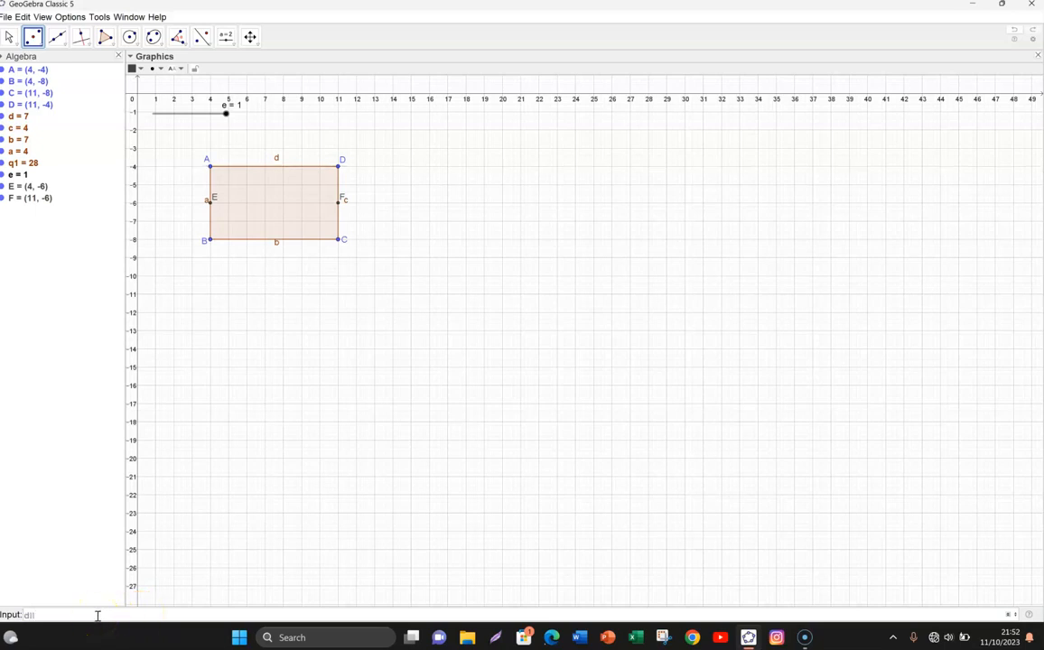
pyautogui.write('la')
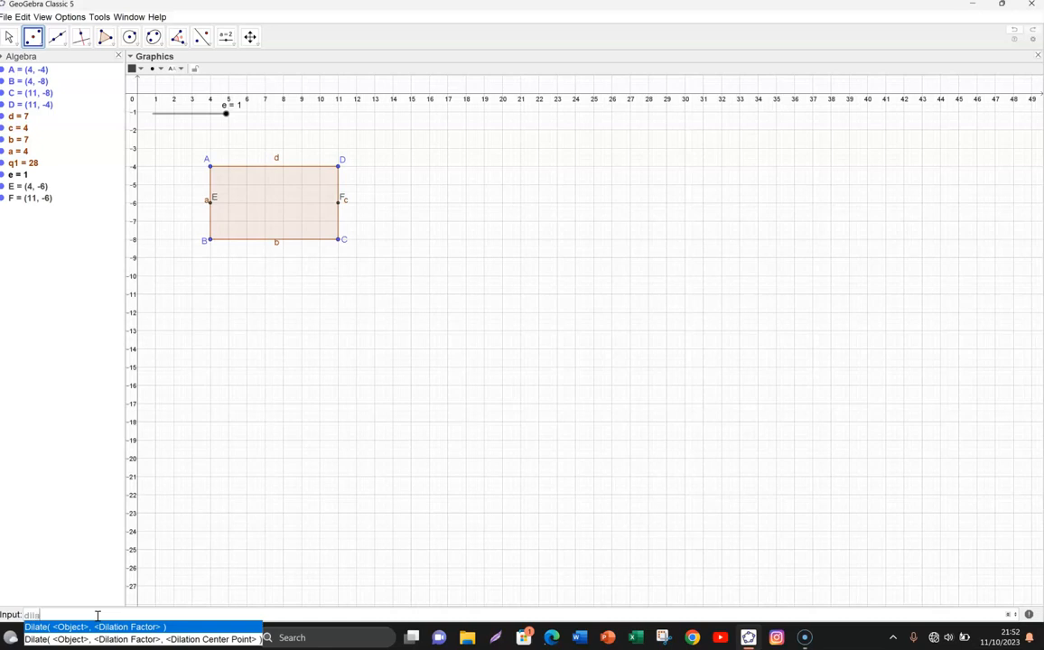
pyautogui.press('Down')
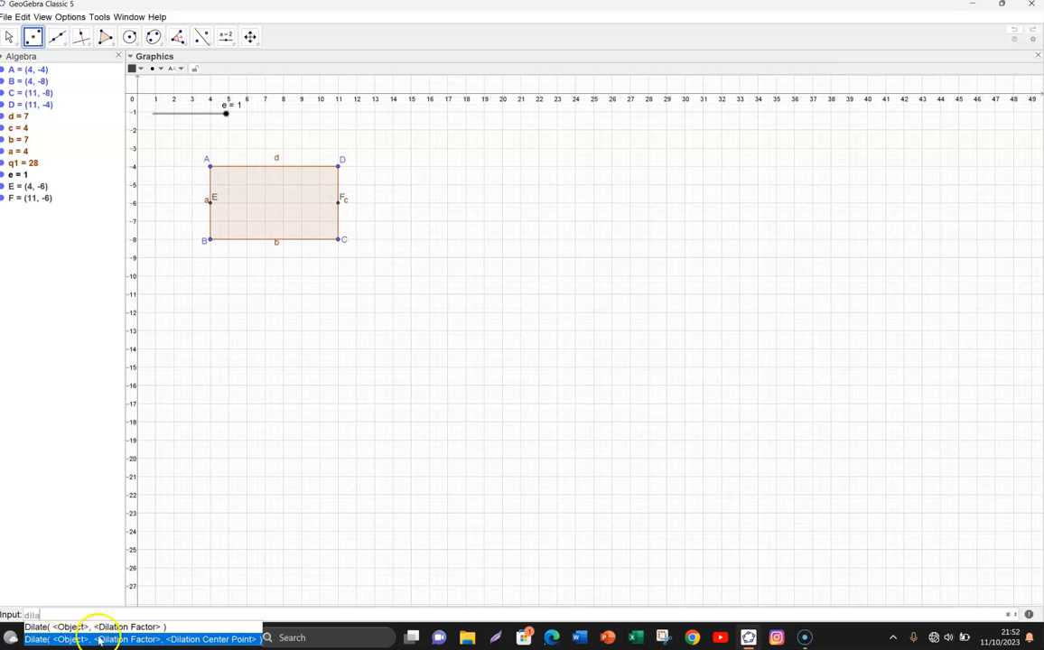
pyautogui.click(140, 639)
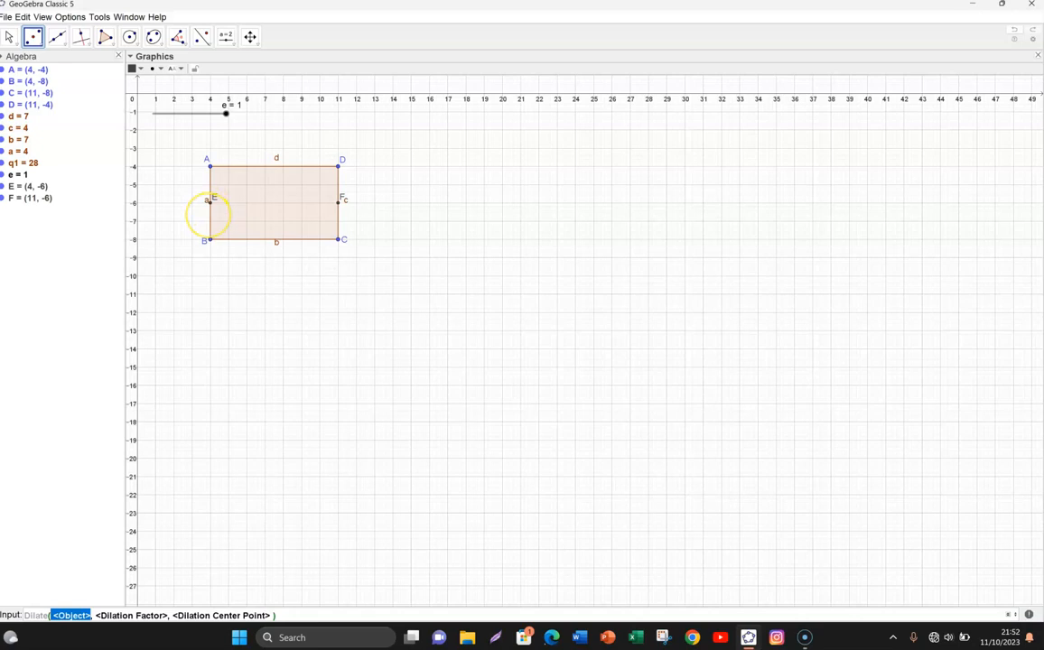
pyautogui.click(209, 212)
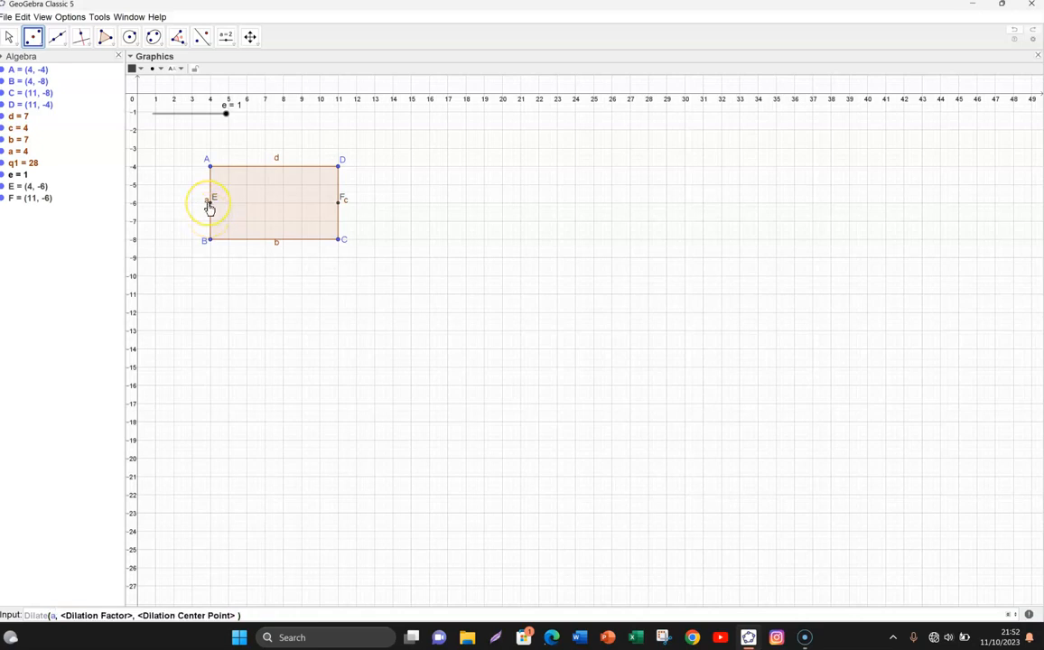
pyautogui.press('Tab')
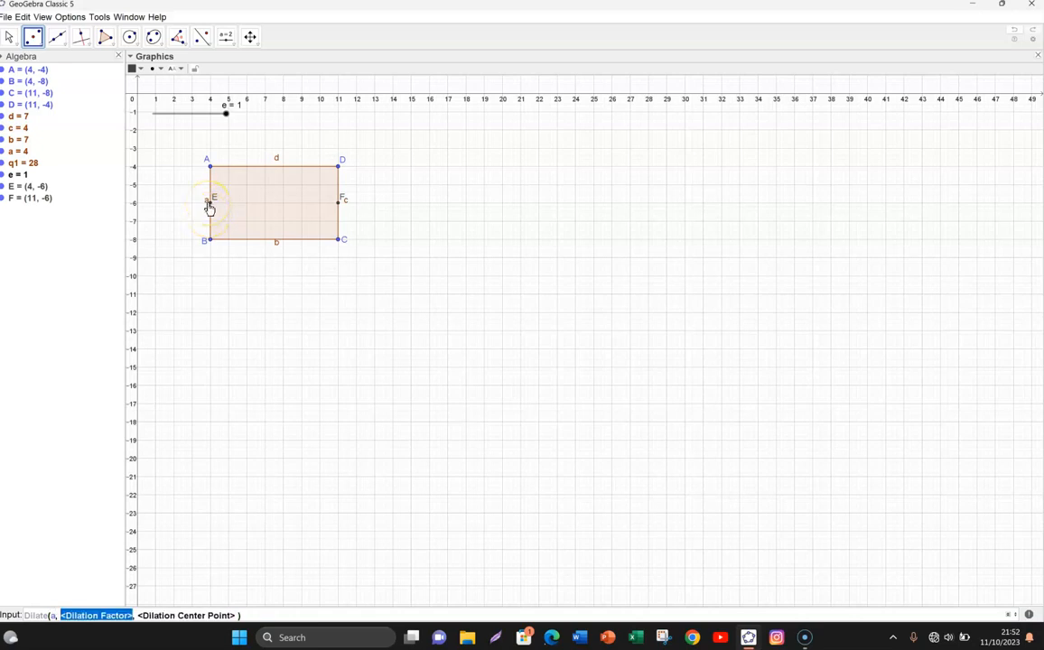
pyautogui.write('1-e')
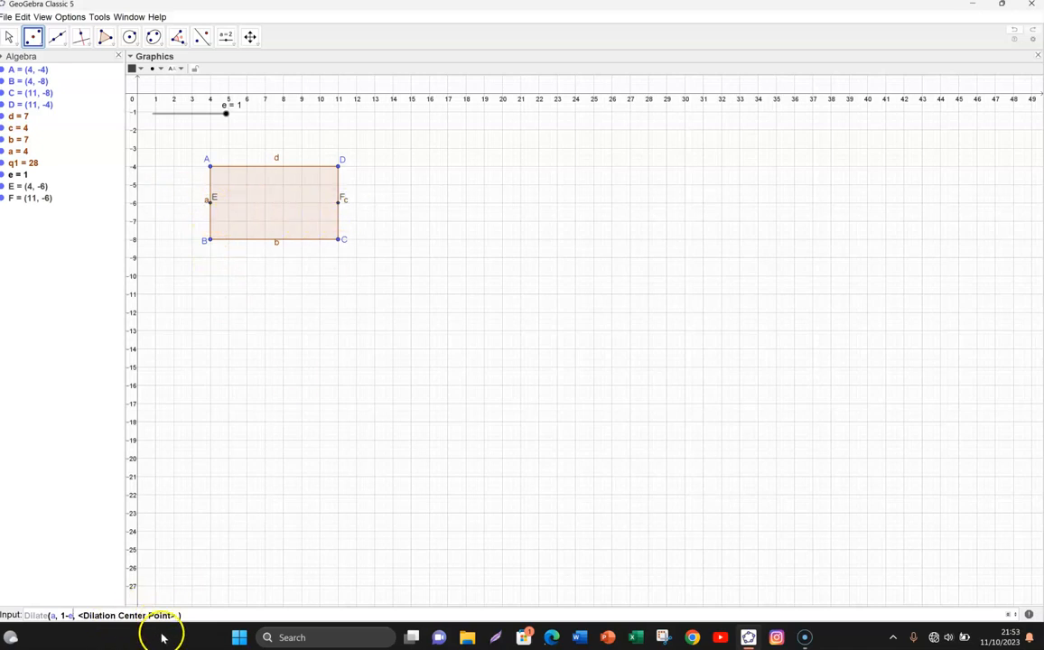
pyautogui.press('Tab')
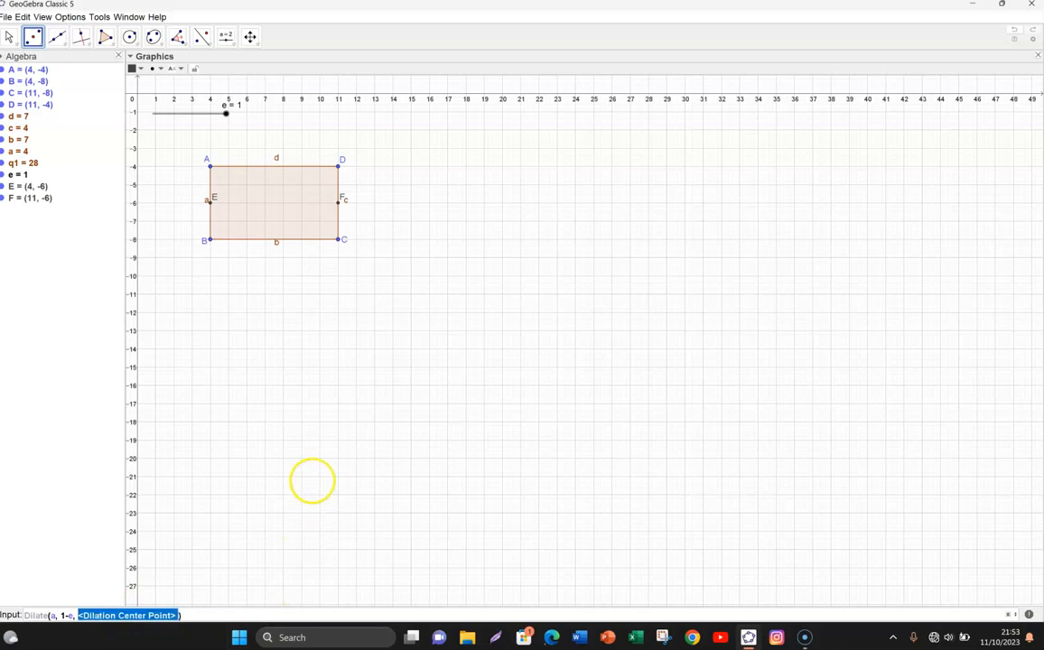
pyautogui.write('F')
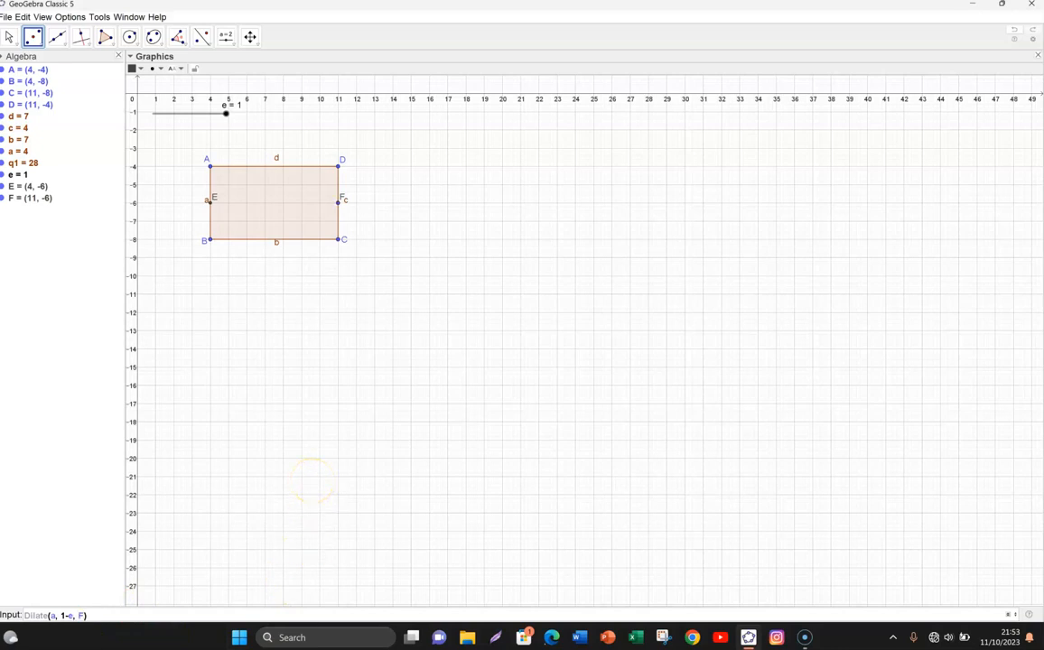
pyautogui.press('Return')
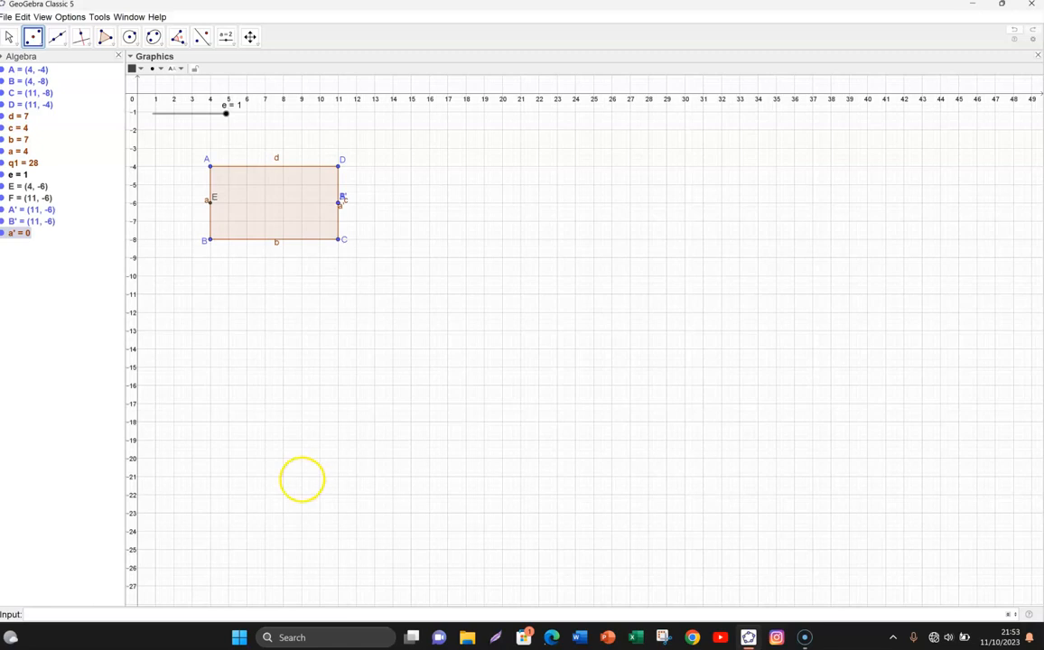
# Test the dilated side by moving slider e to 0.14 and back to 1, and undo the dilation.
pyautogui.click(226, 115)
pyautogui.moveTo(226, 117); pyautogui.dragTo(165, 135)
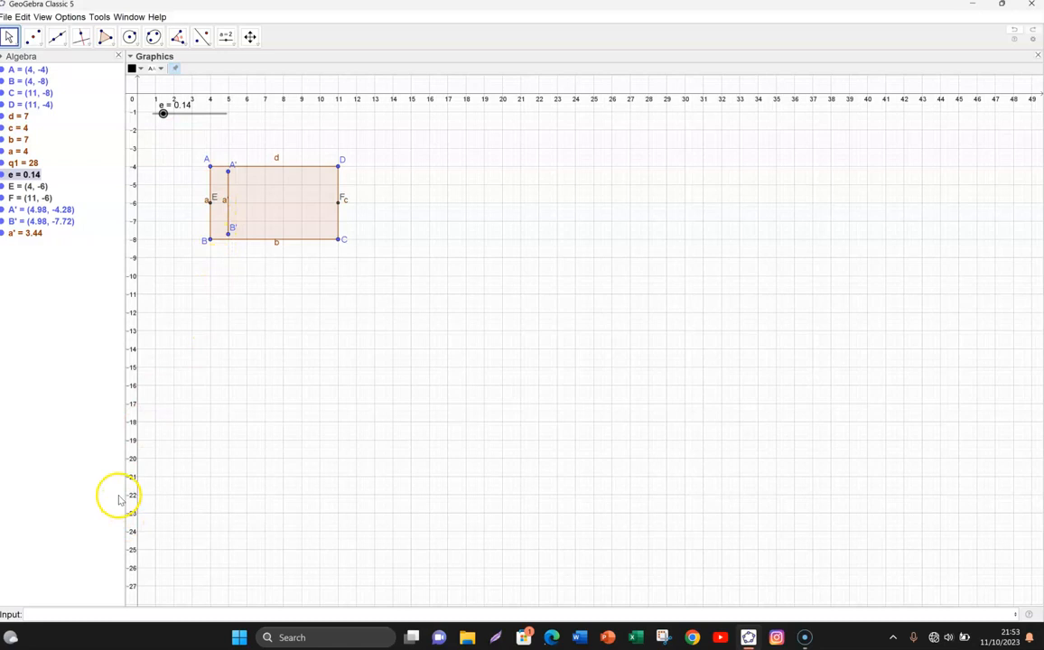
pyautogui.press('Right')
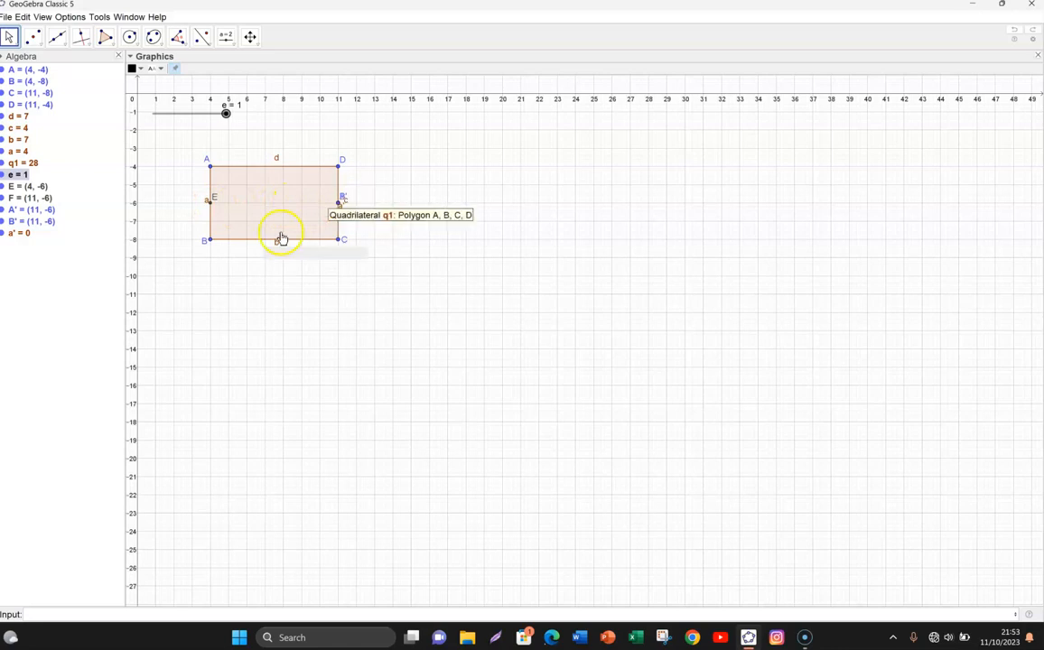
pyautogui.hotkey('ctrl', 'z')
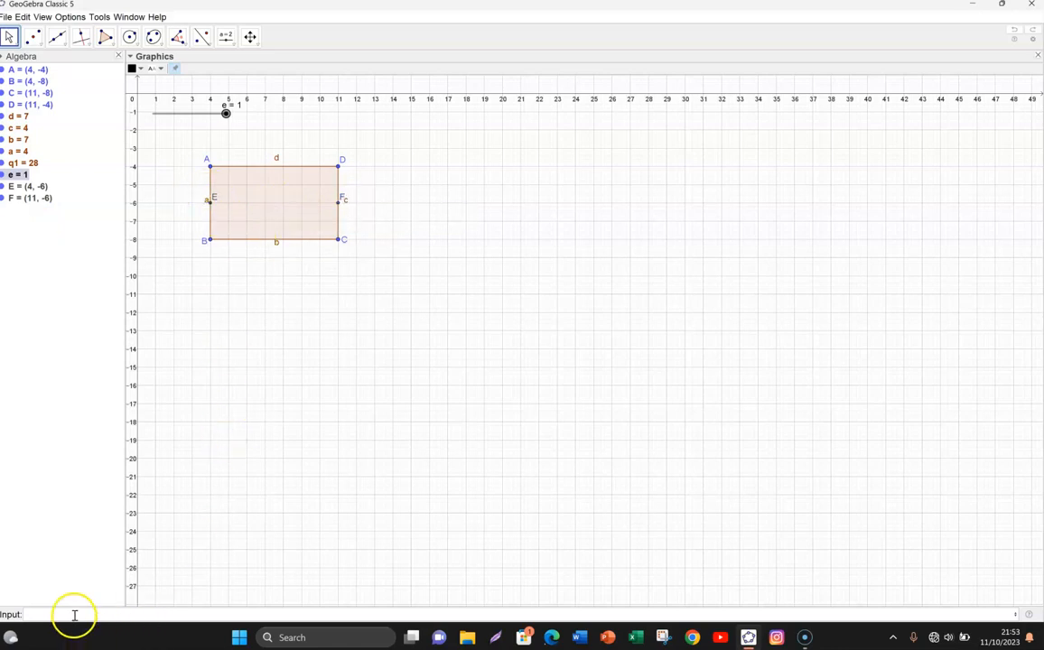
# Dilate midpoint E by the factor 1-e about point F and set slider e to about 0.65.
pyautogui.write('dila')
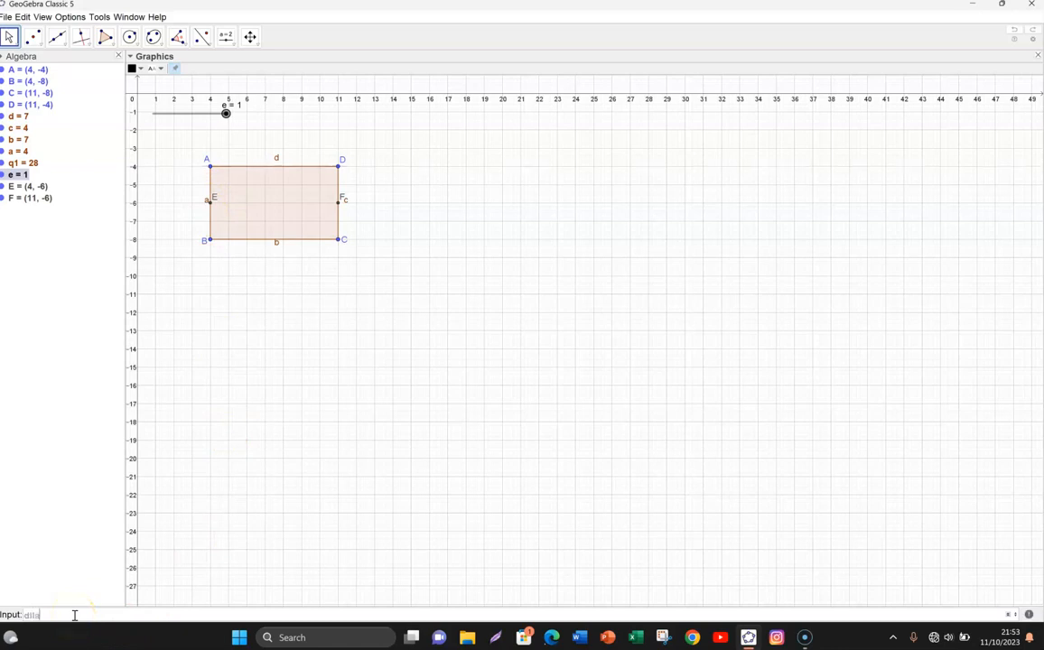
pyautogui.press('Return')
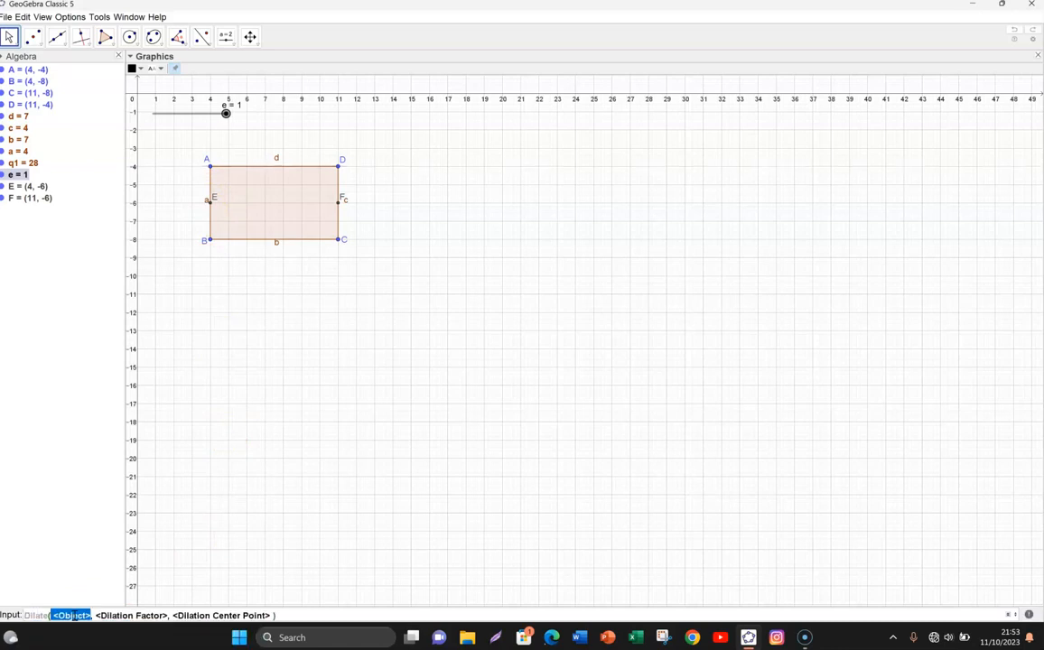
pyautogui.write('E')
pyautogui.press('Tab')
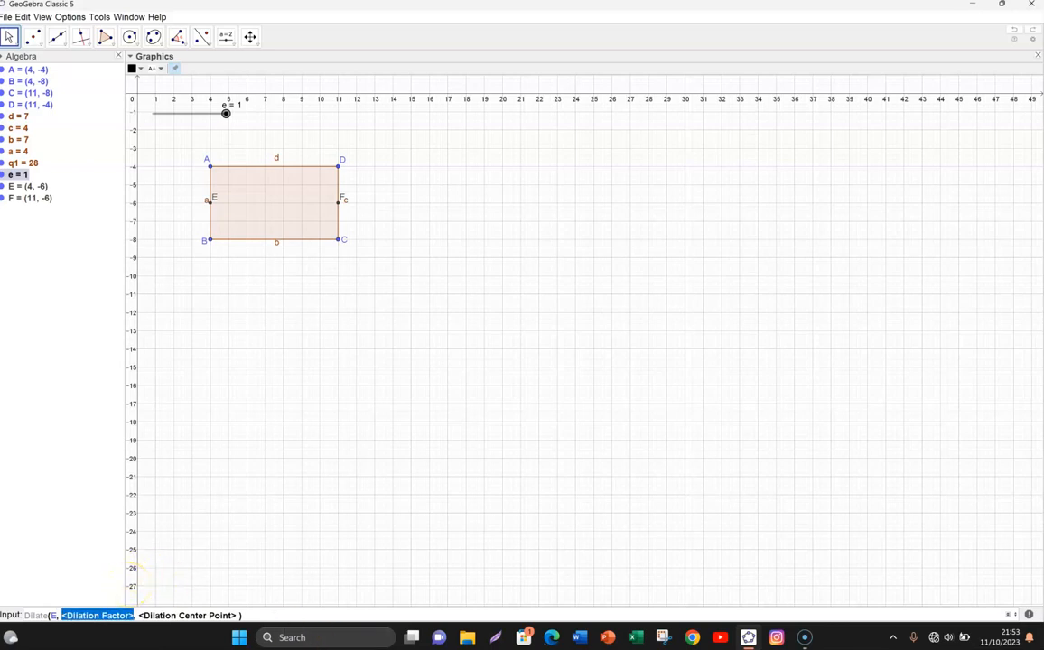
pyautogui.write('1-e')
pyautogui.press('Tab')
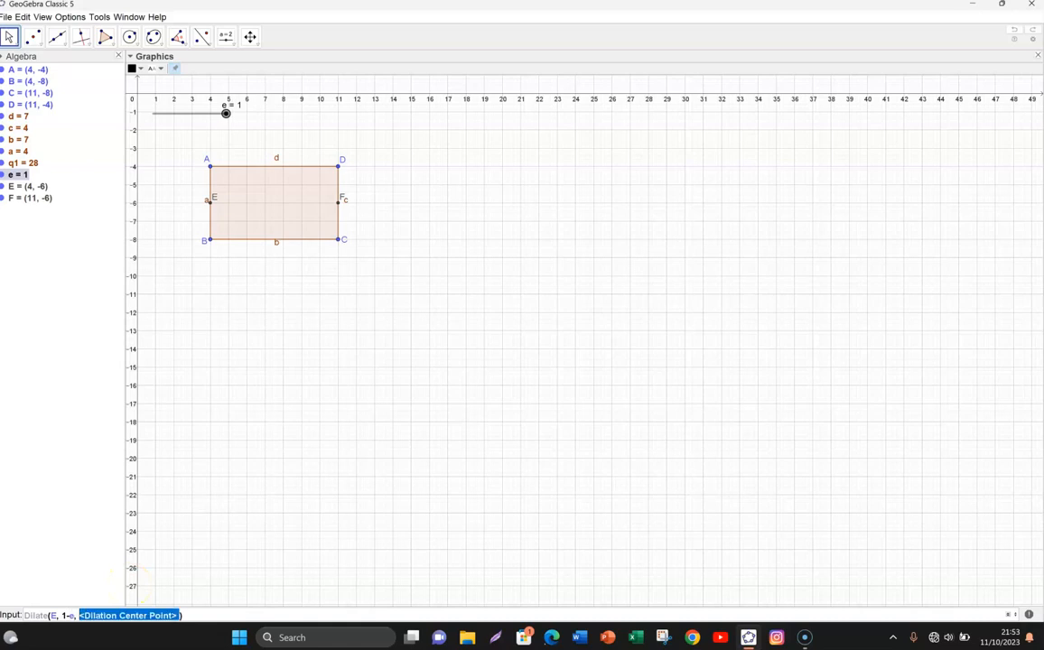
pyautogui.write('F')
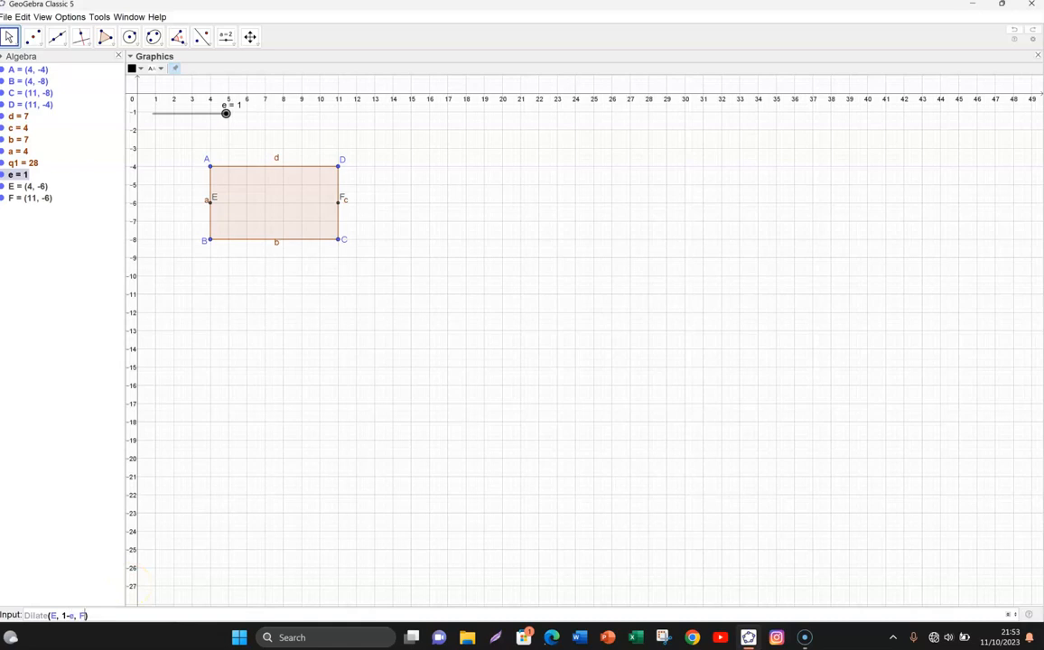
pyautogui.press('Return')
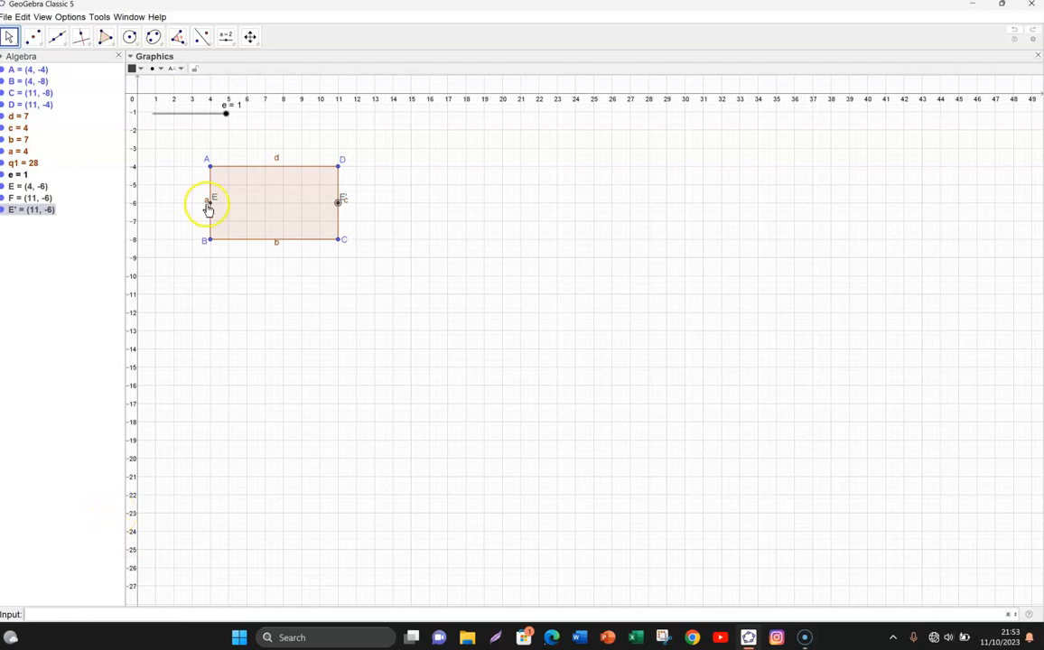
pyautogui.moveTo(226, 114); pyautogui.dragTo(202, 137)
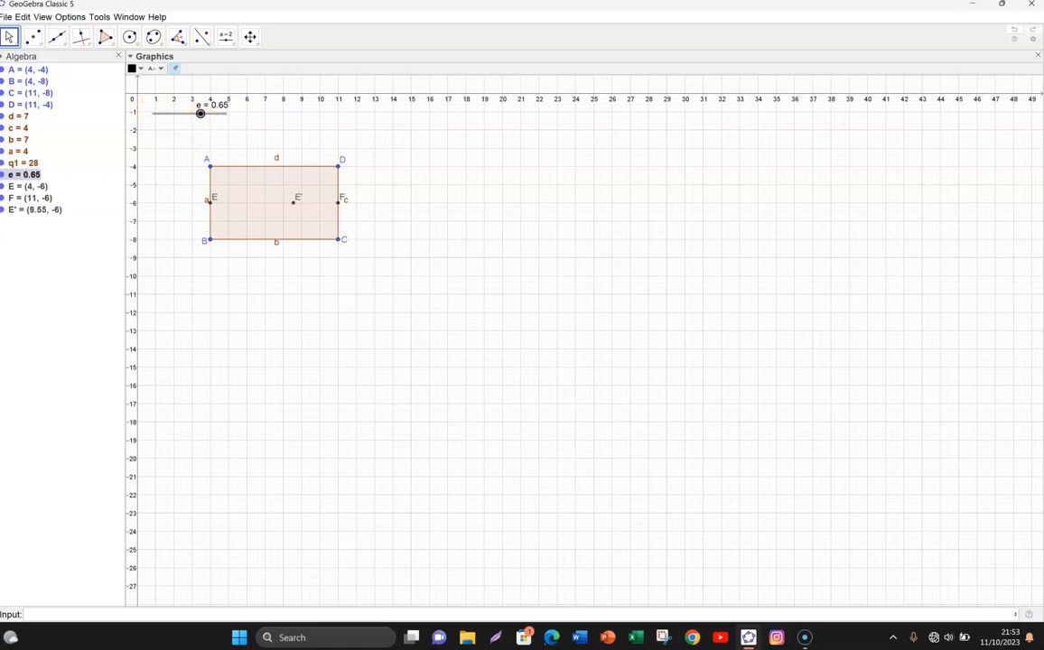
# Create a vector from E to E' with the Vector command and set slider e to about 0.32.
pyautogui.click(105, 614)
pyautogui.write('vect')
pyautogui.press('Down')
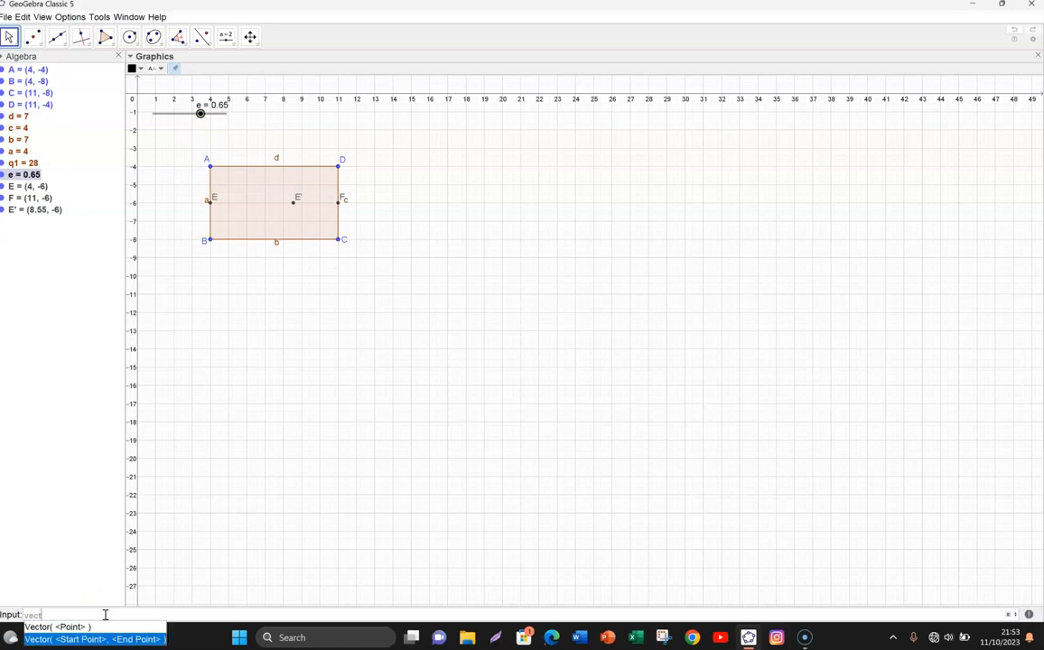
pyautogui.press('Return')
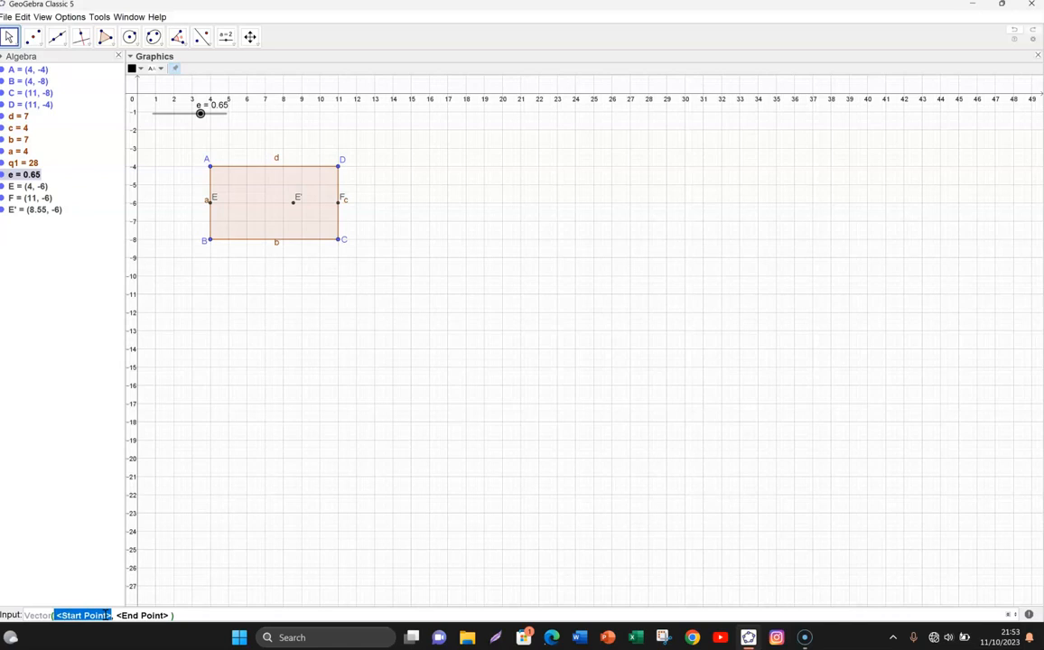
pyautogui.write('A')
pyautogui.press('BackSpace')
pyautogui.write('E')
pyautogui.press('Tab')
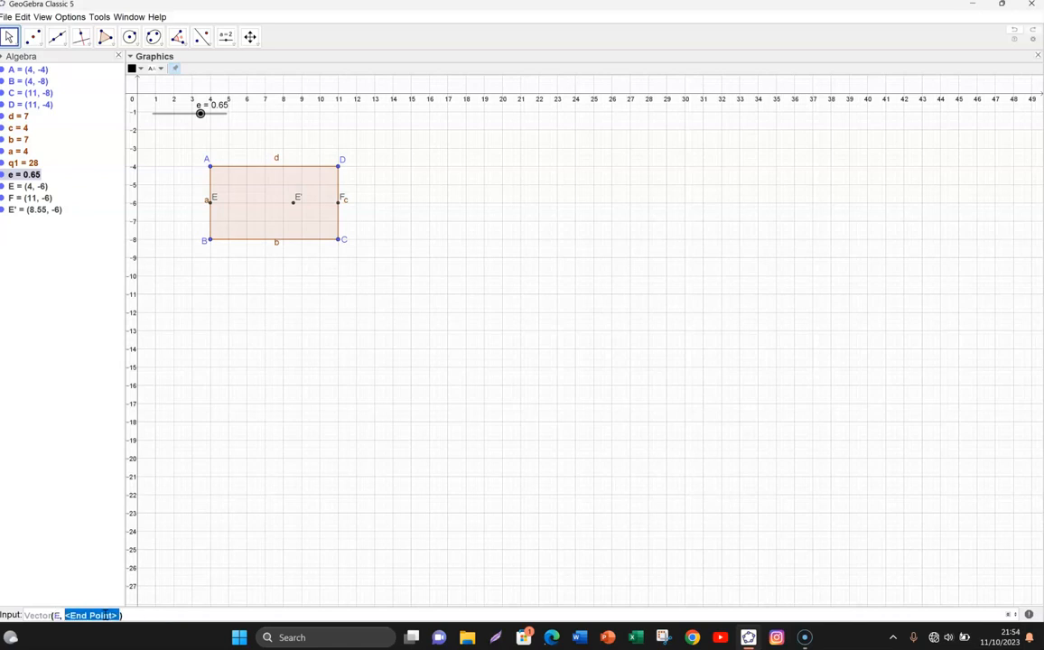
pyautogui.write('E')
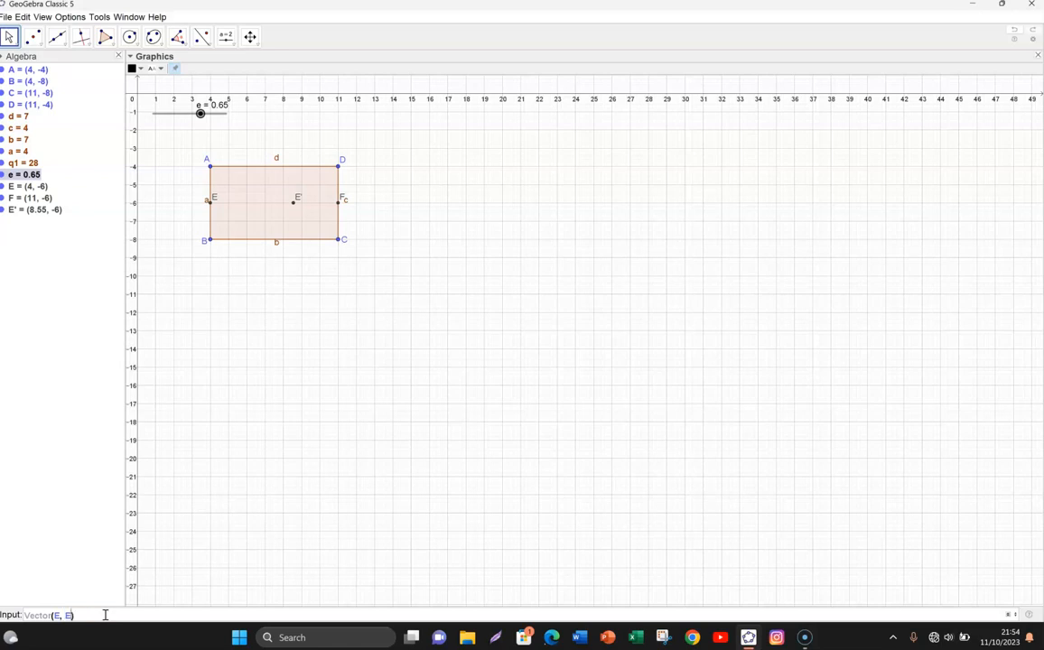
pyautogui.write("'")
pyautogui.press('Return')
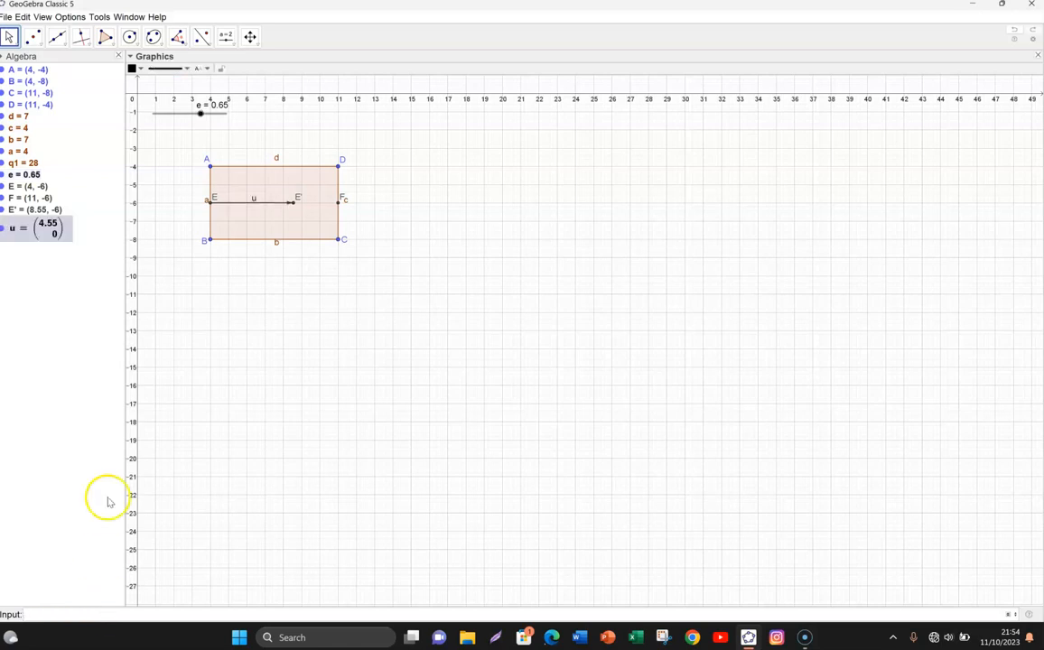
pyautogui.moveTo(199, 113); pyautogui.dragTo(178, 145)
# Translate side a by vector u and set slider e to about 0.37.
pyautogui.click(116, 615)
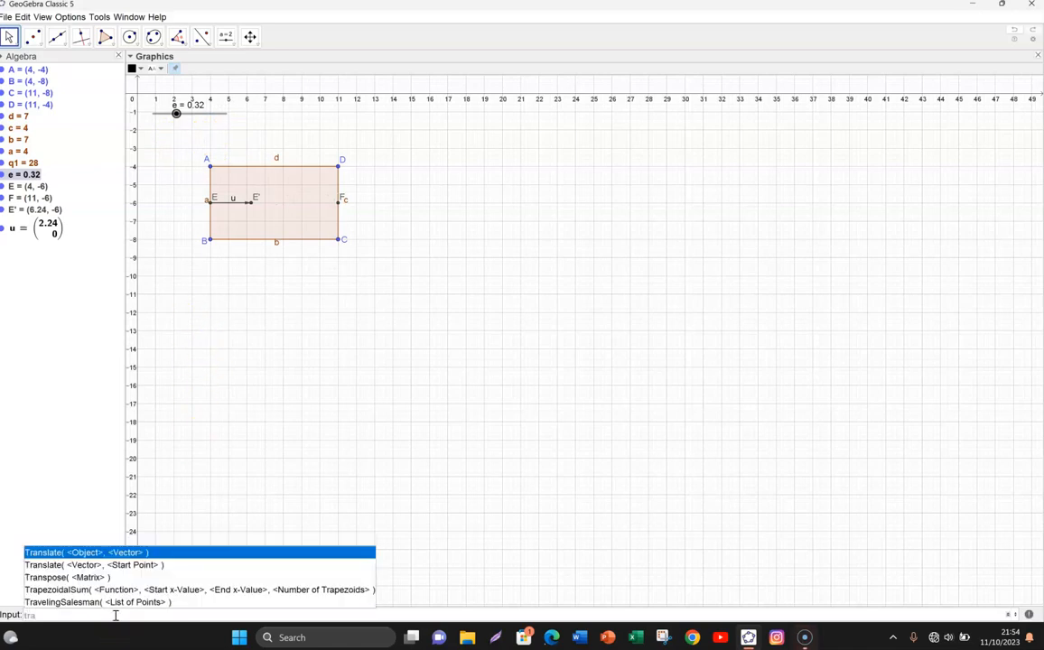
pyautogui.write('tra')
pyautogui.press('Return')
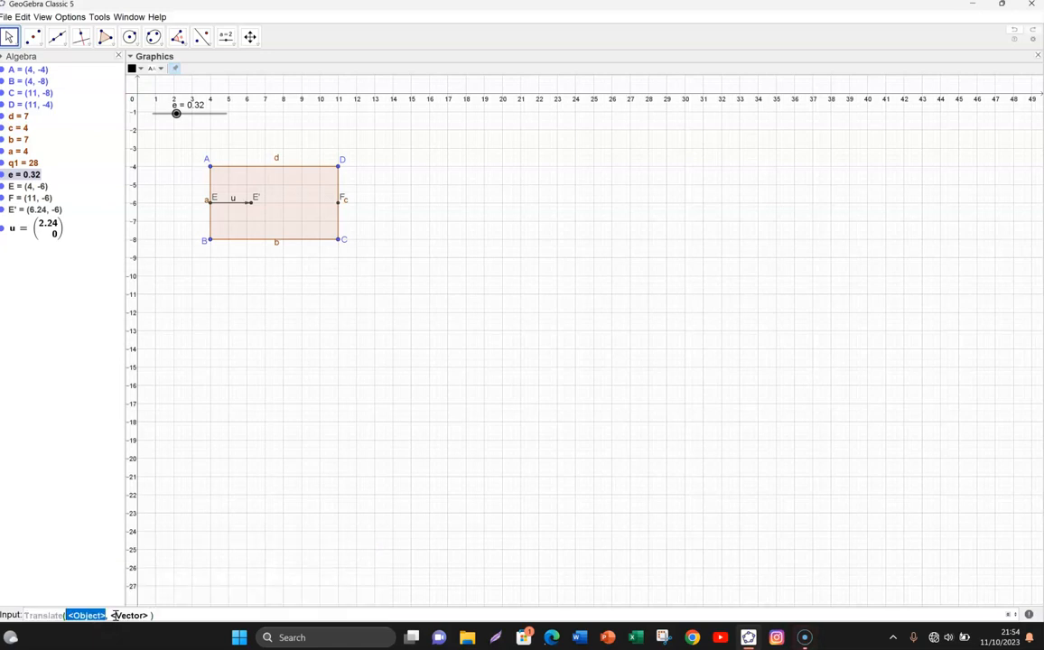
pyautogui.write('a')
pyautogui.press('Tab')
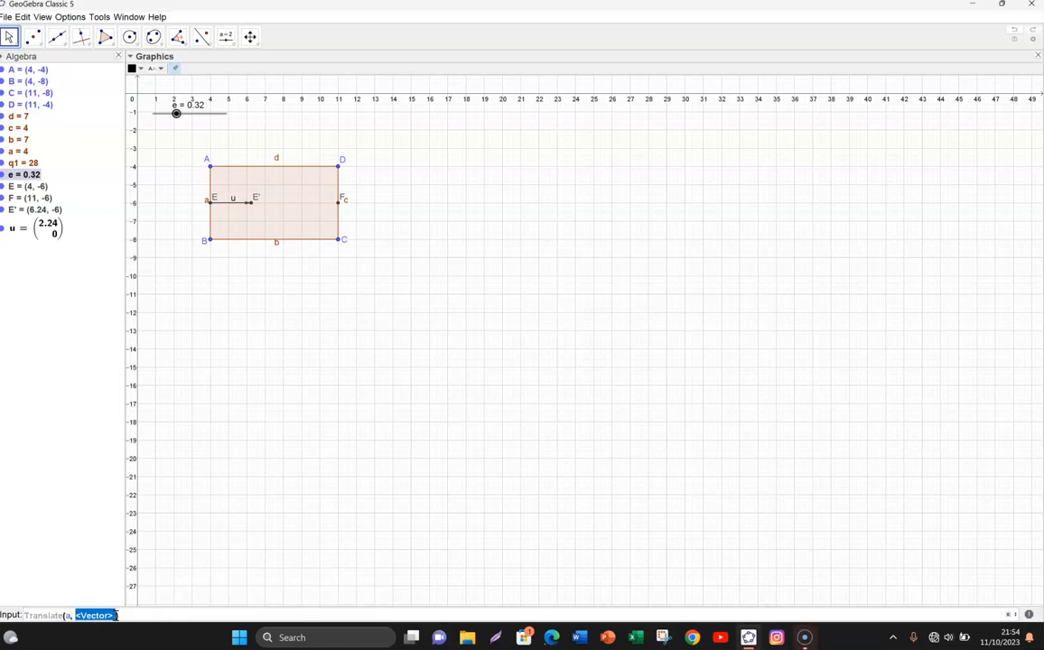
pyautogui.write('u')
pyautogui.press('Return')
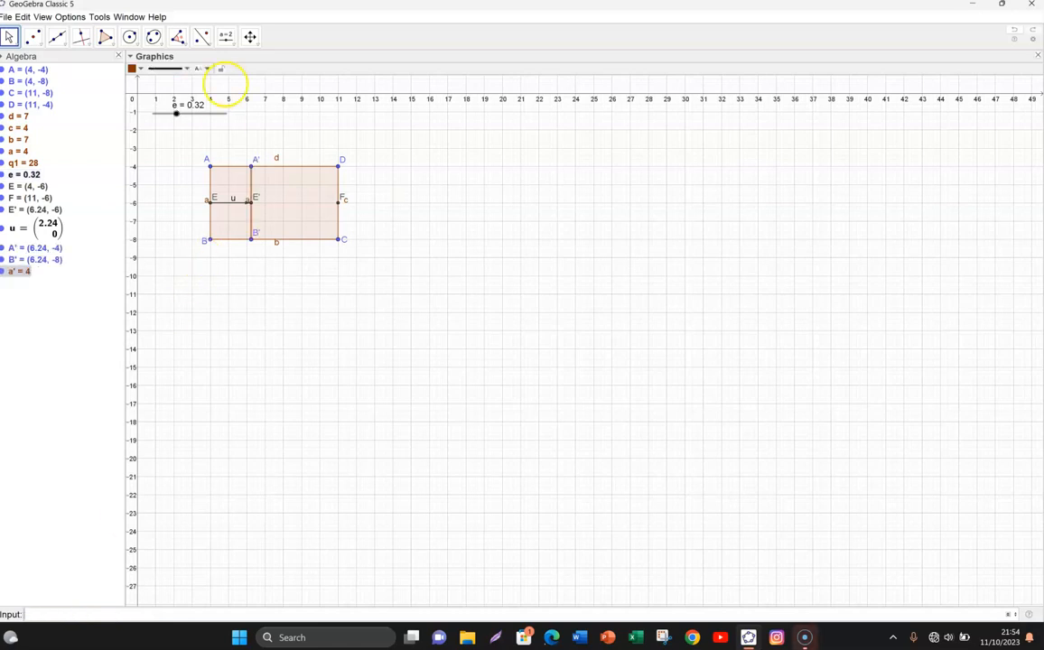
pyautogui.moveTo(180, 119); pyautogui.dragTo(179, 217)
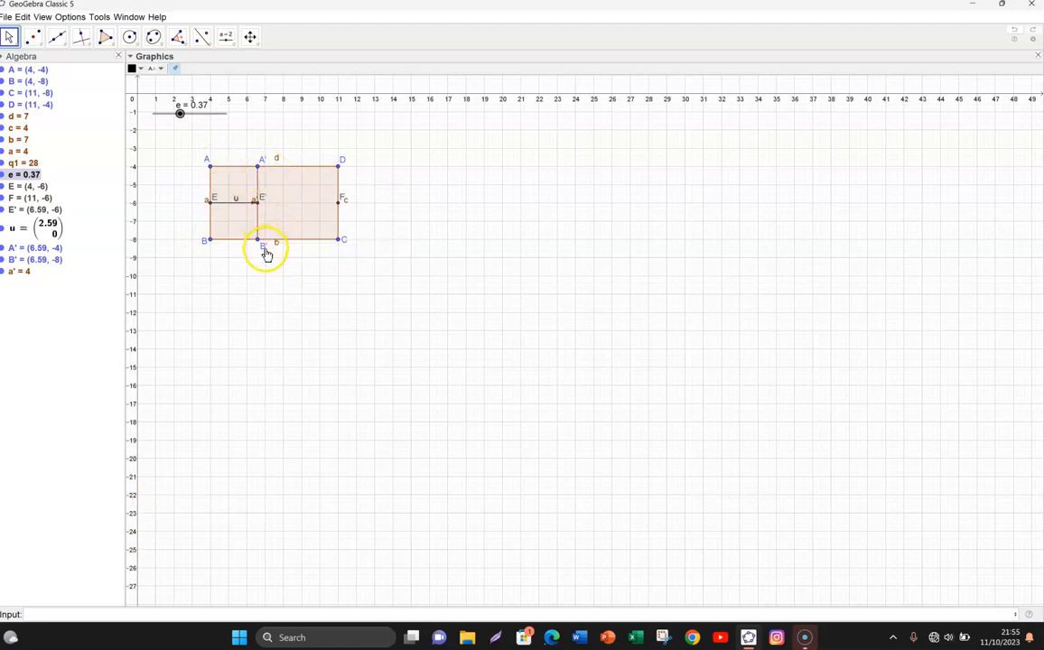
# Set the caption of the translated point A' to A in its object properties.
pyautogui.click(261, 161)
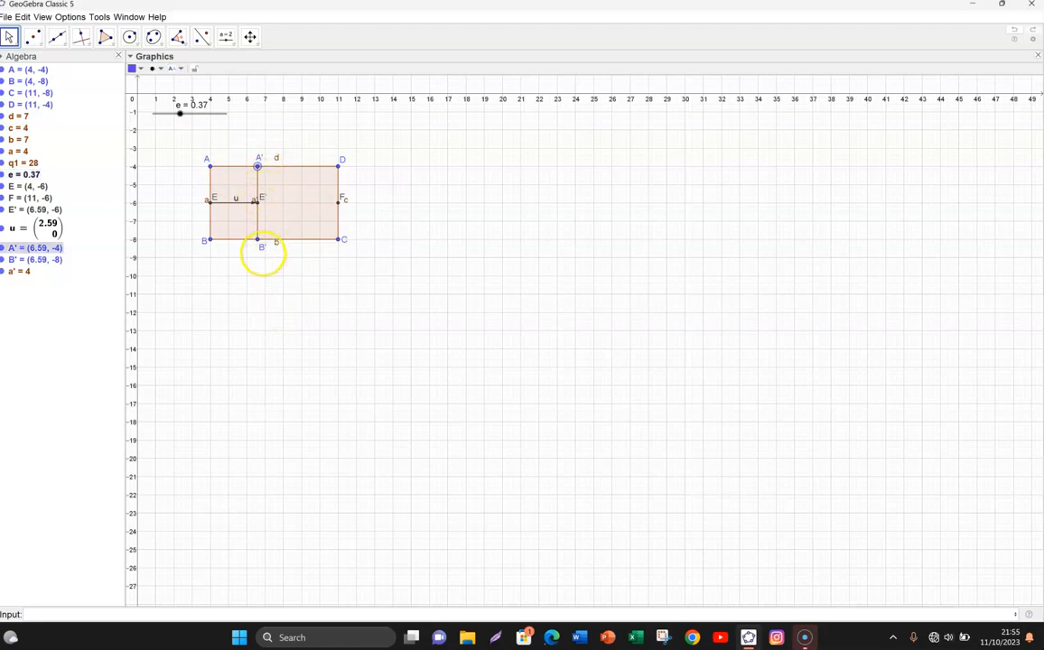
pyautogui.rightClick(257, 168)
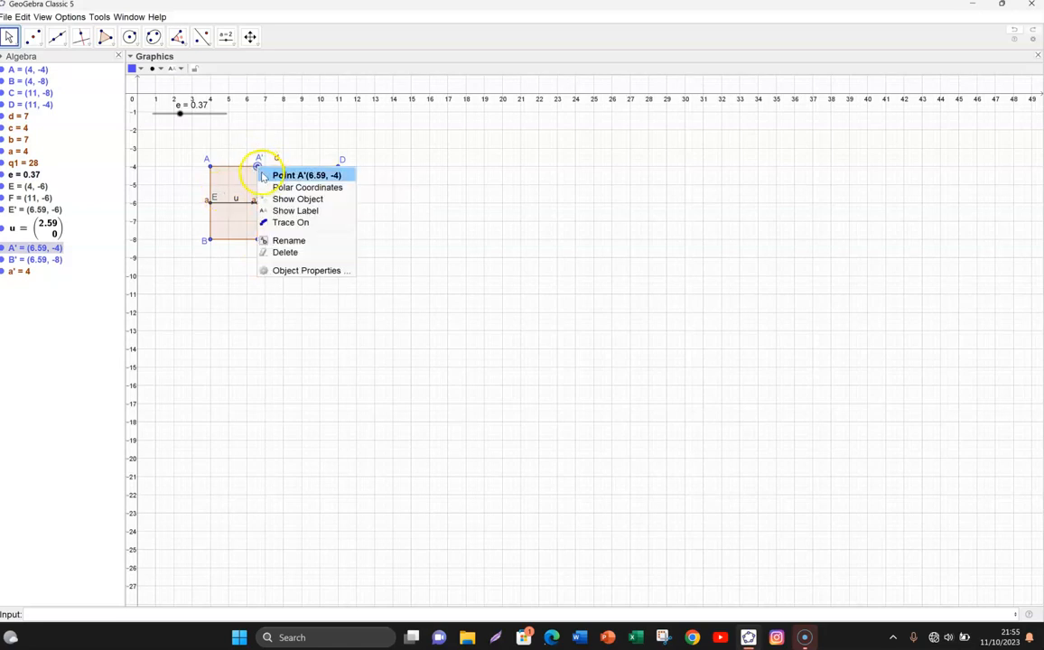
pyautogui.click(258, 171)
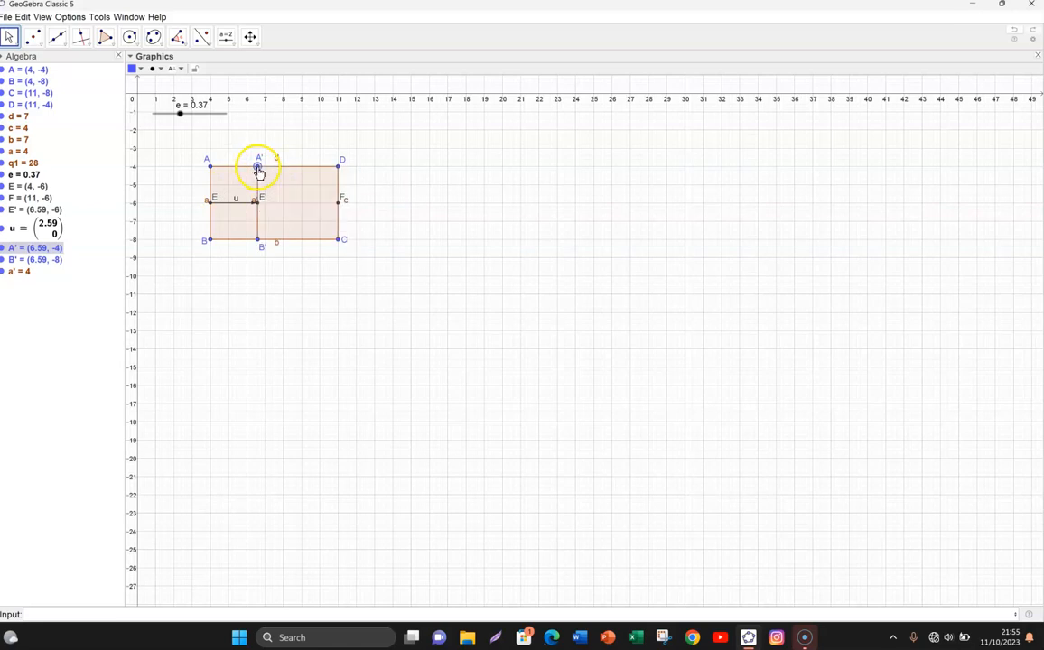
pyautogui.rightClick(258, 170)
pyautogui.click(283, 271)
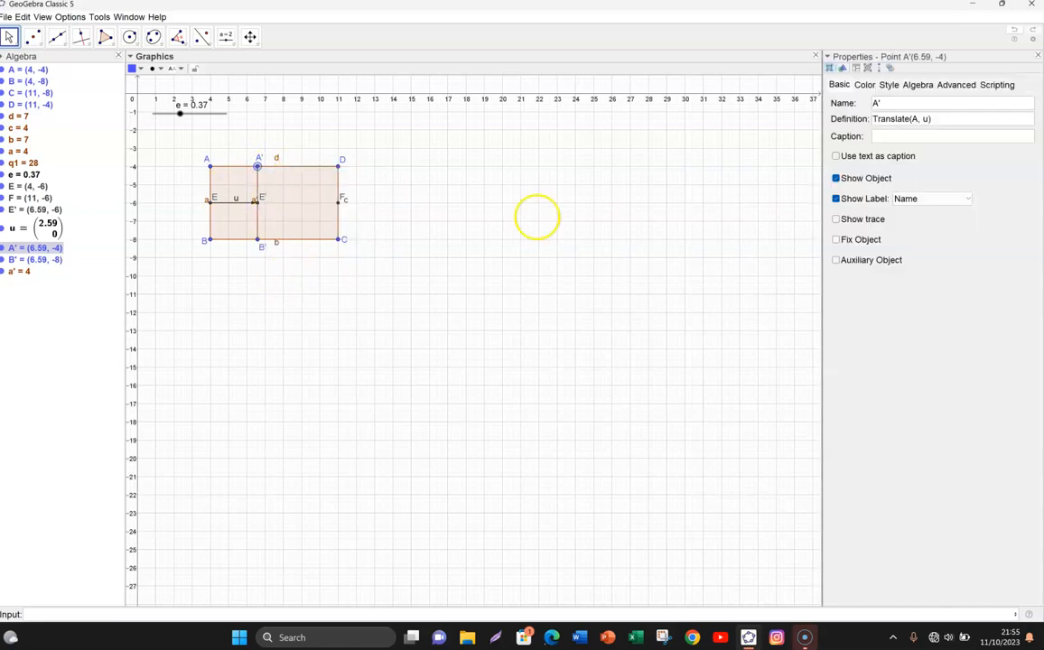
pyautogui.click(887, 136)
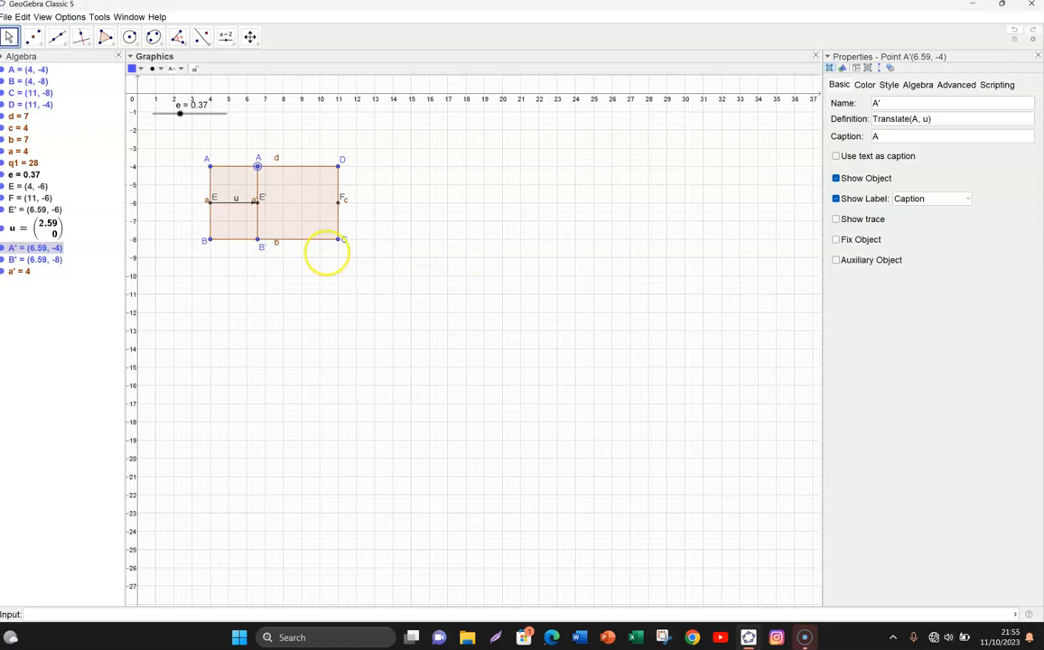
# Set the condition to show object to e > 0 for the translated points A' and B'.
pyautogui.click(256, 241)
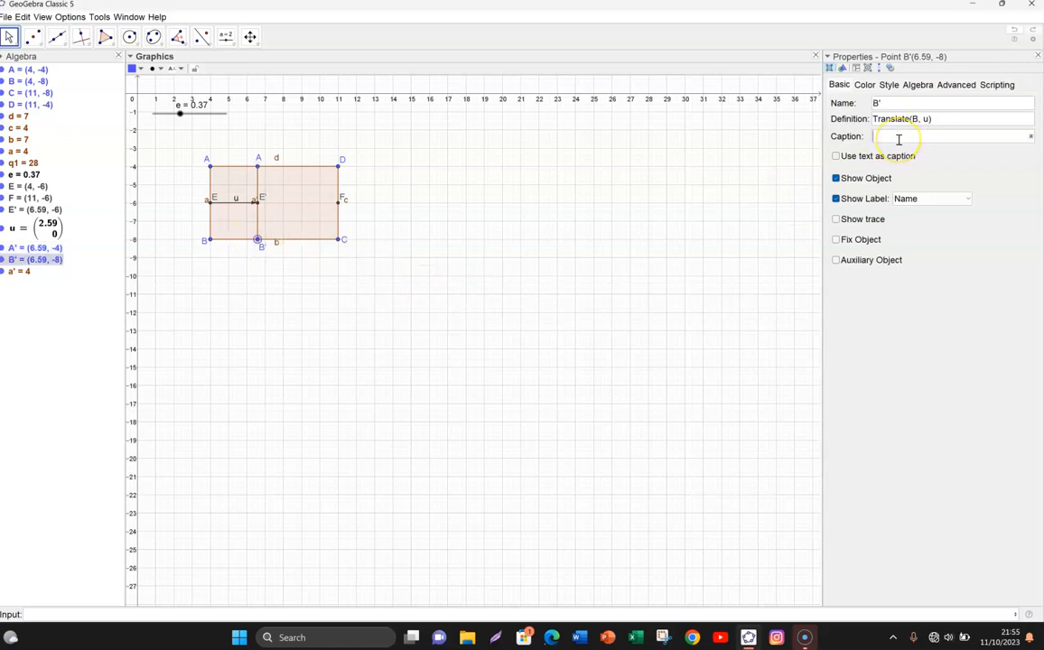
pyautogui.click(259, 172)
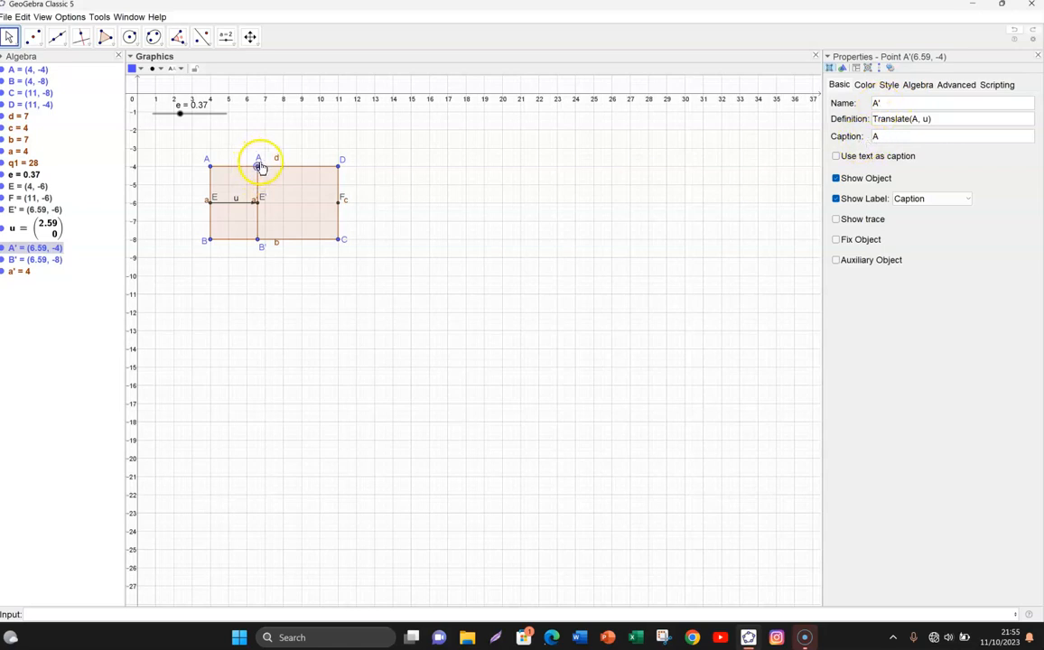
pyautogui.click(952, 85)
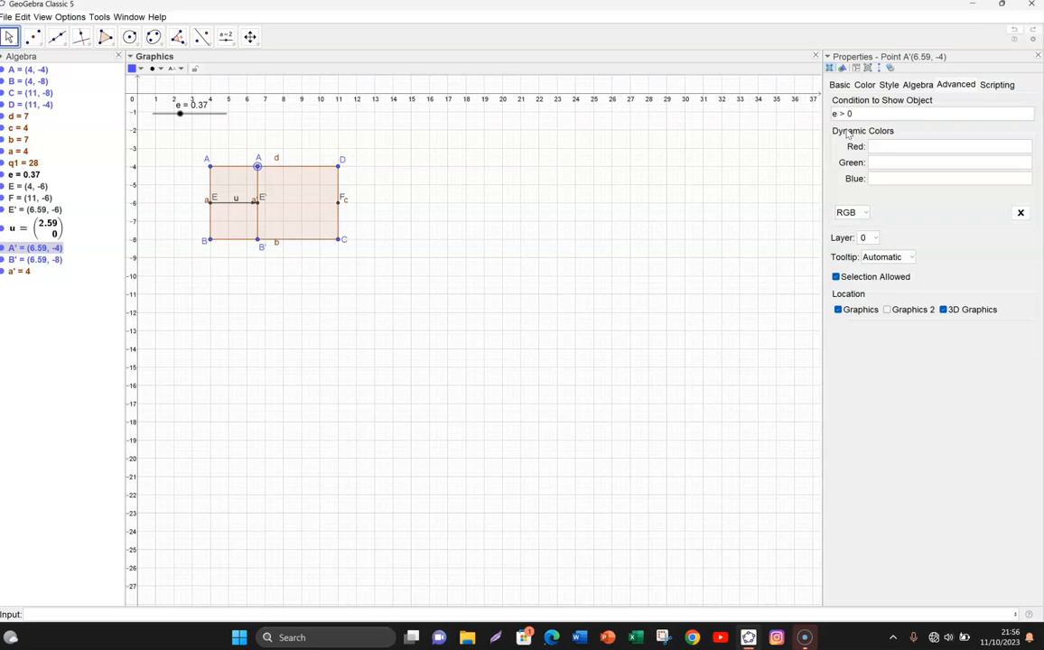
pyautogui.click(257, 240)
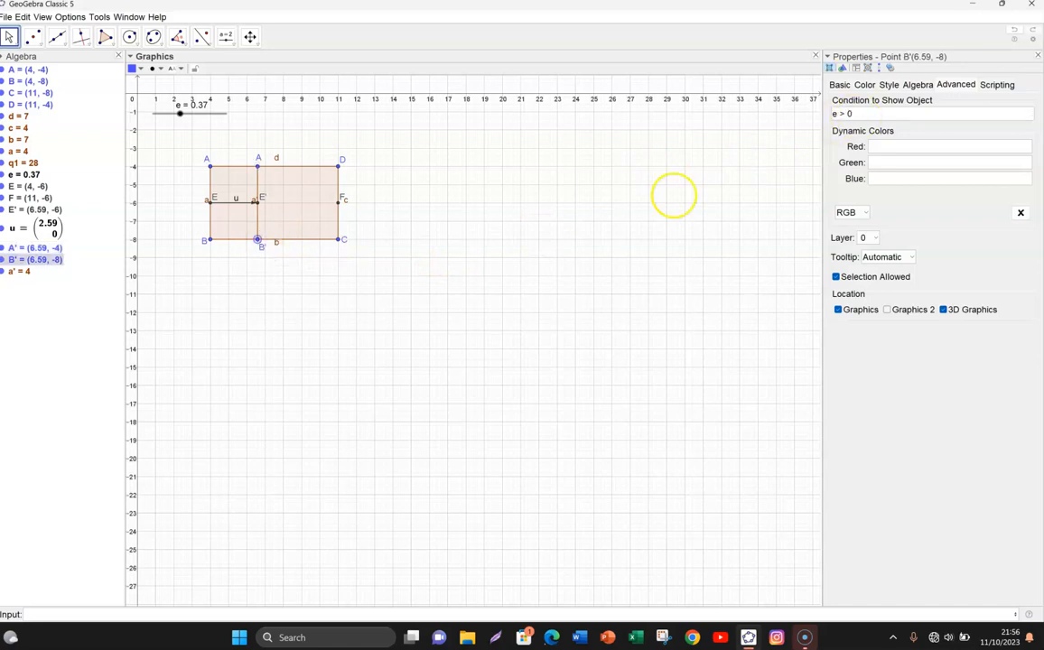
# Set the condition to show object to e==0 for the original corner points A and B.
pyautogui.click(209, 168)
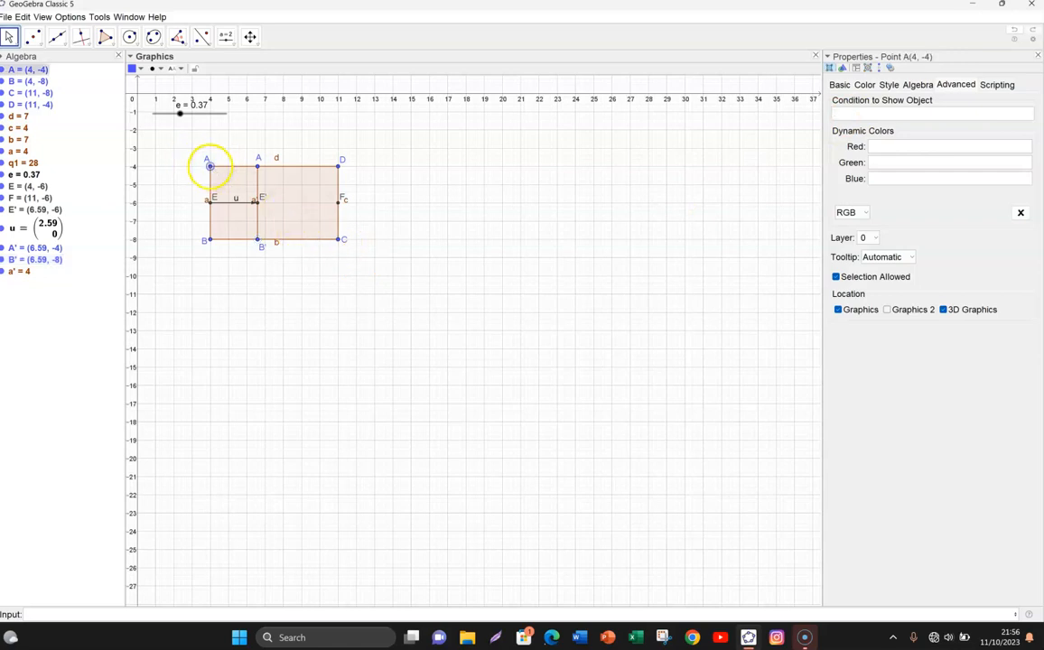
pyautogui.click(890, 113)
pyautogui.write('e==0')
pyautogui.press('Return')
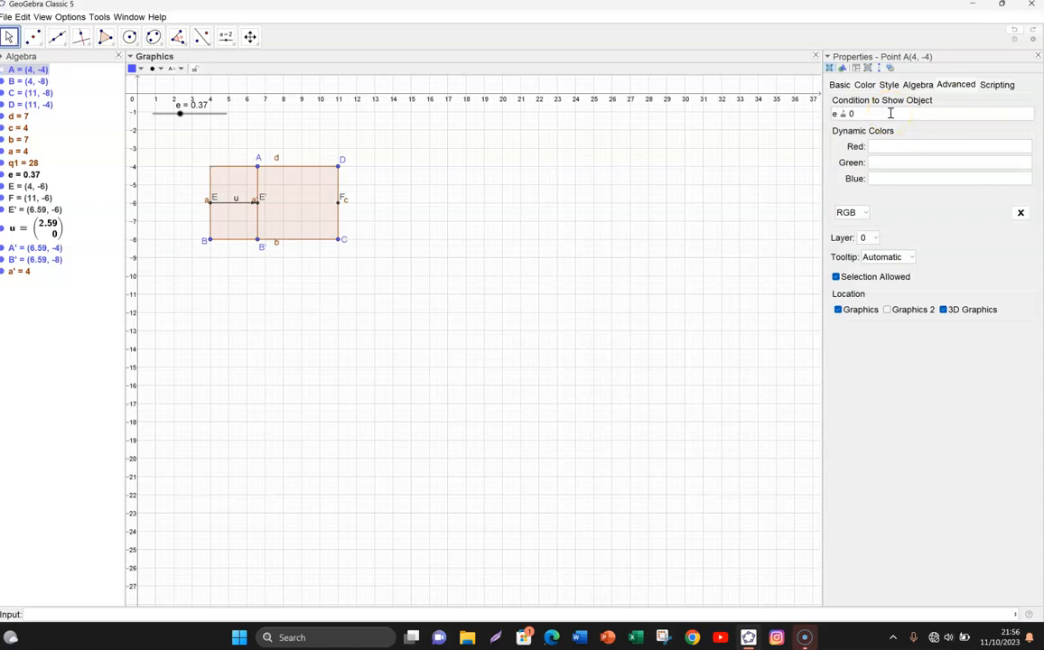
pyautogui.click(209, 241)
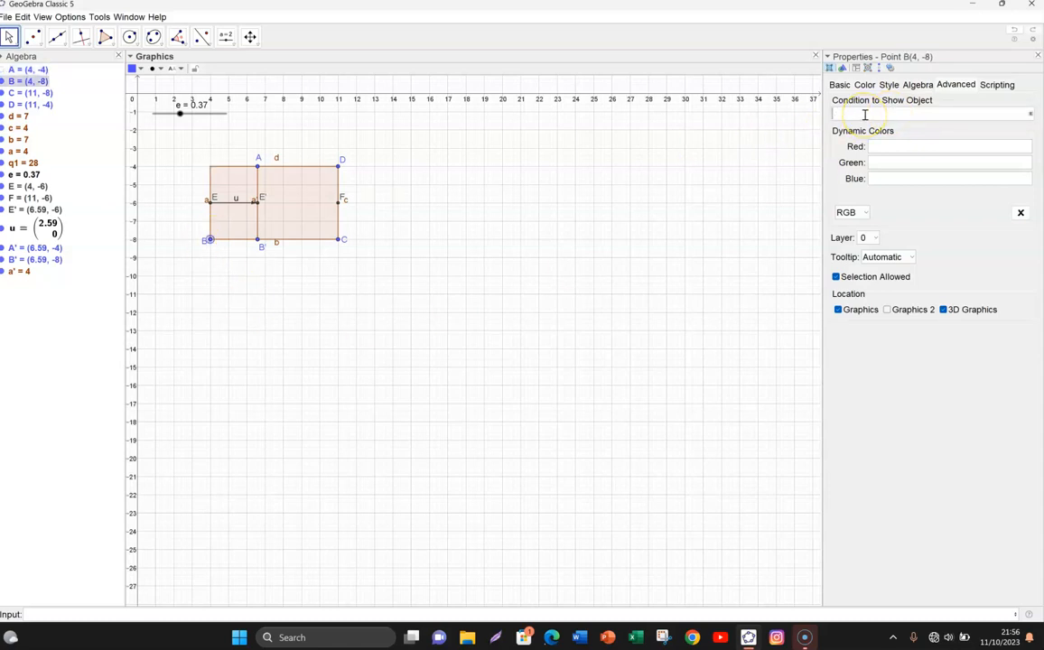
pyautogui.press('Return')
# Set the condition to show object to e==0 for the original side a.
pyautogui.click(209, 230)
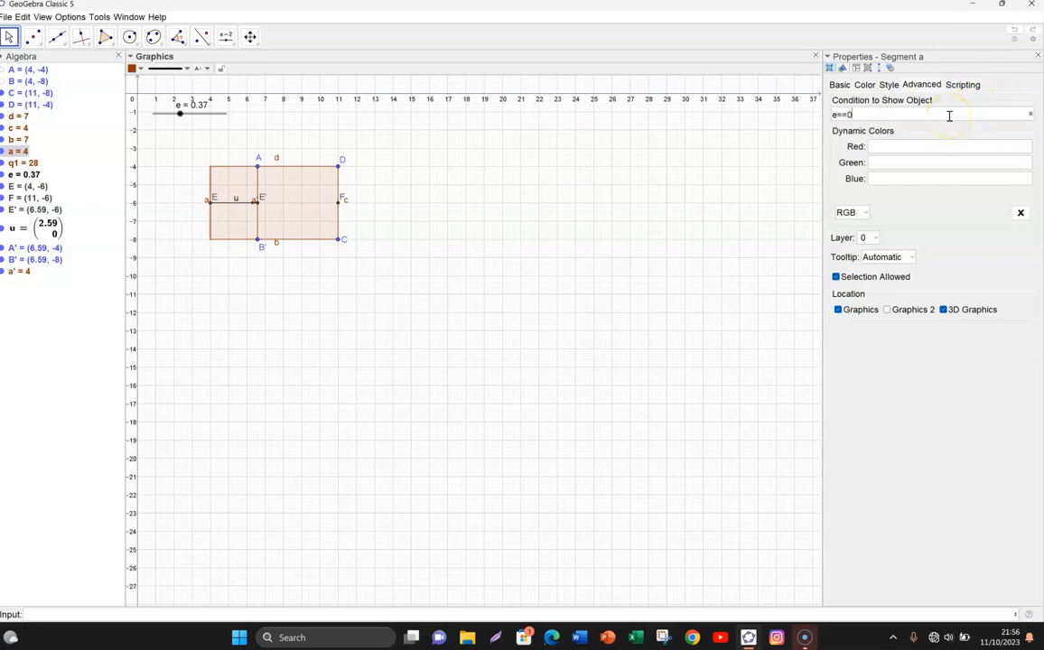
pyautogui.click(949, 115)
pyautogui.write('e==0')
pyautogui.press('Return')
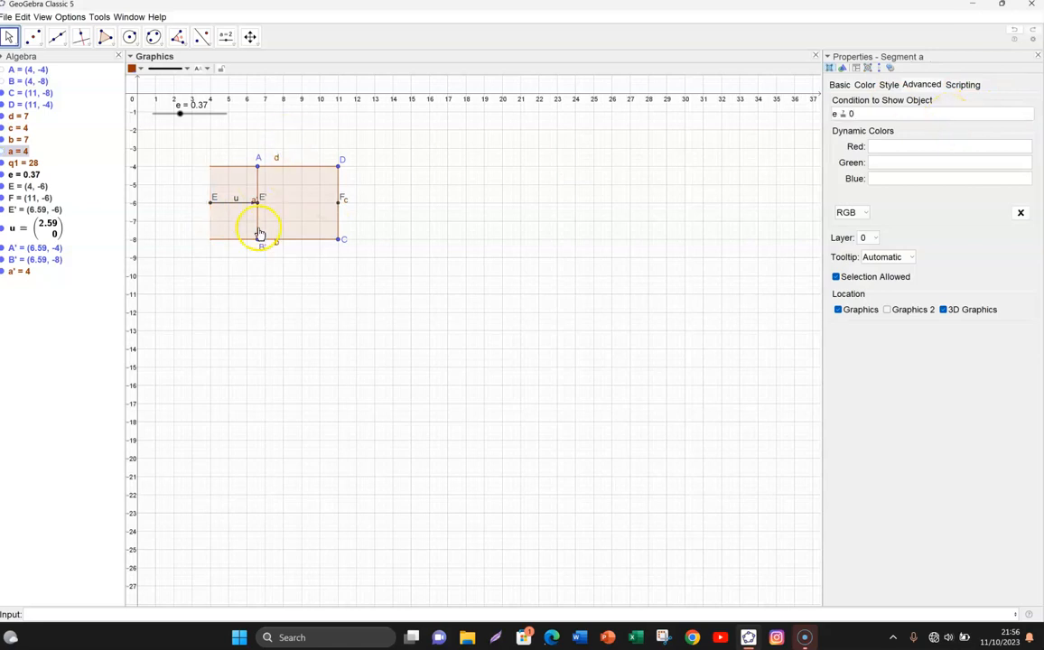
# Set the condition to show object to e>0 for the translated segment a' and set slider e to about 0.56.
pyautogui.click(257, 230)
pyautogui.click(258, 225)
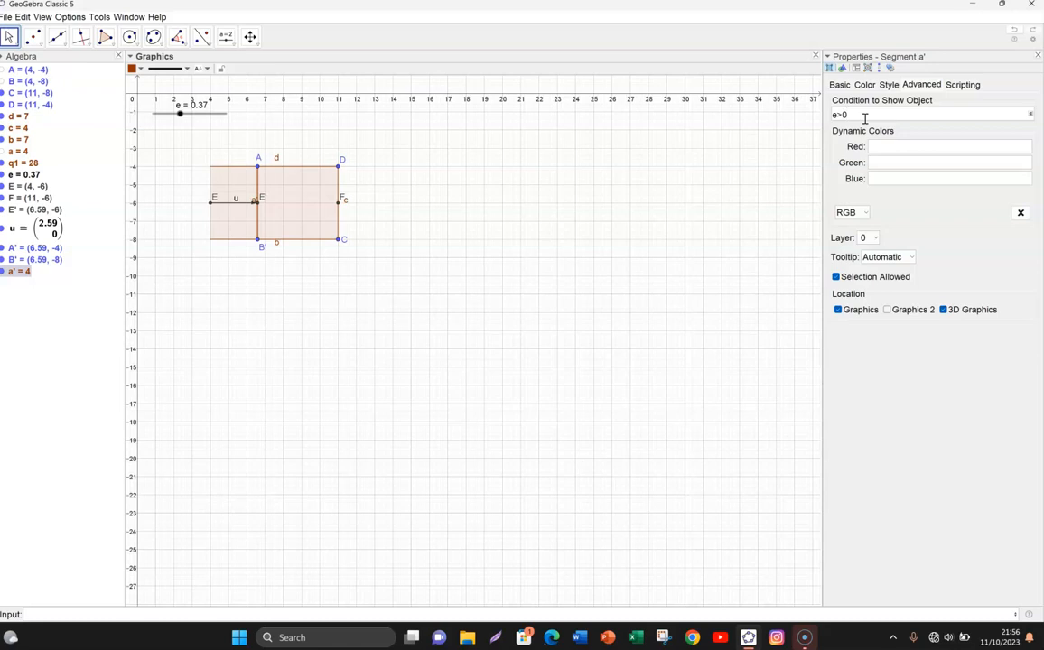
pyautogui.moveTo(181, 114); pyautogui.dragTo(191, 160)
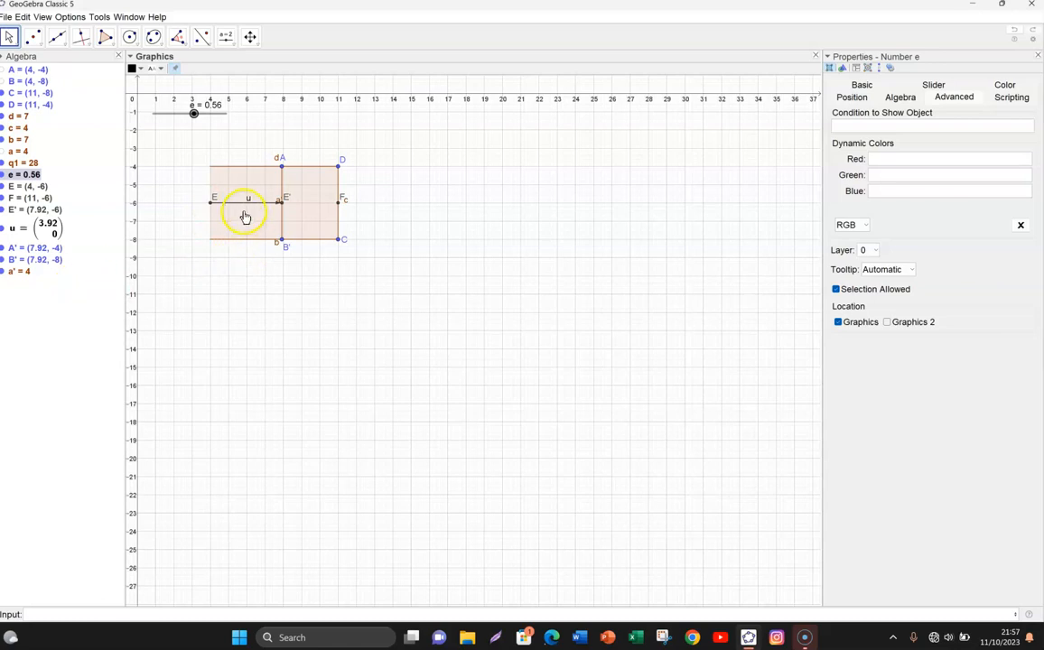
# Hide vector u and the points E, F and E'.
pyautogui.click(3, 232)
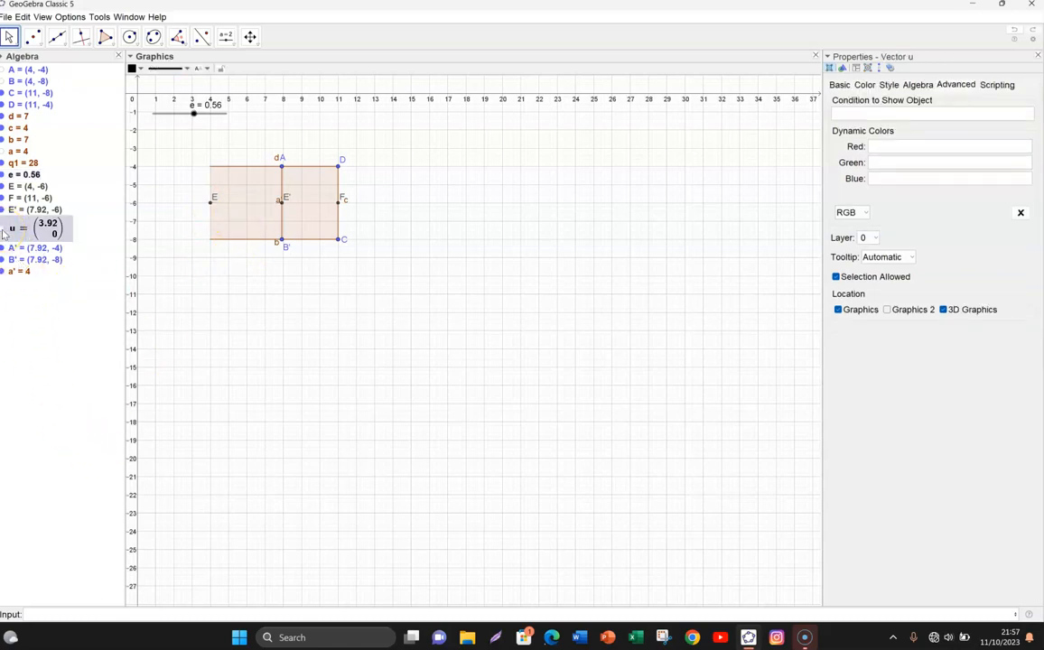
pyautogui.click(3, 186)
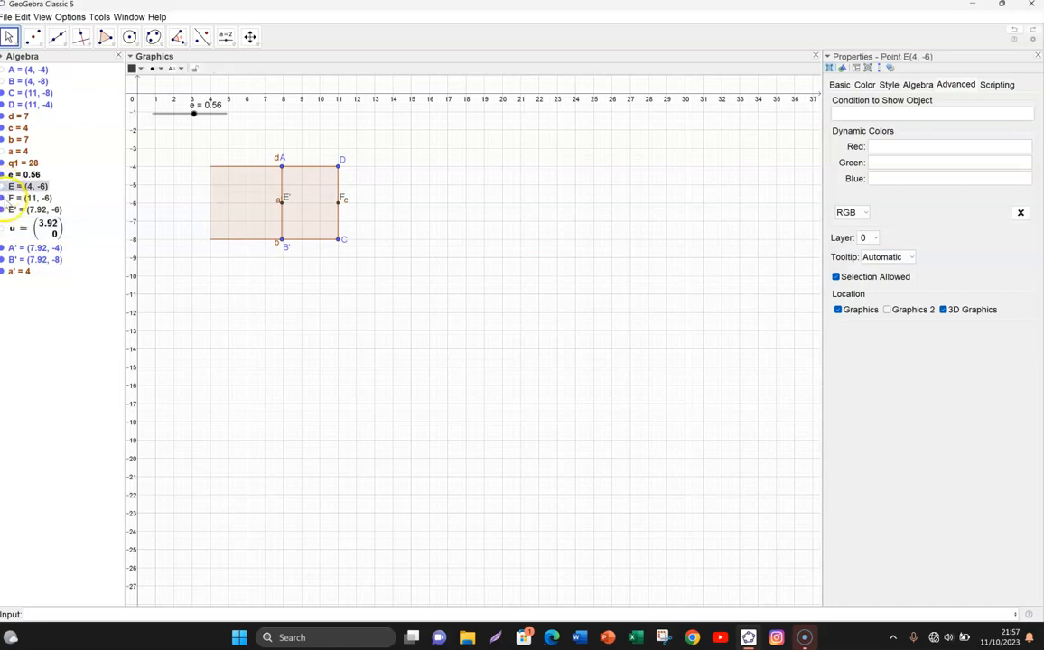
pyautogui.click(4, 197)
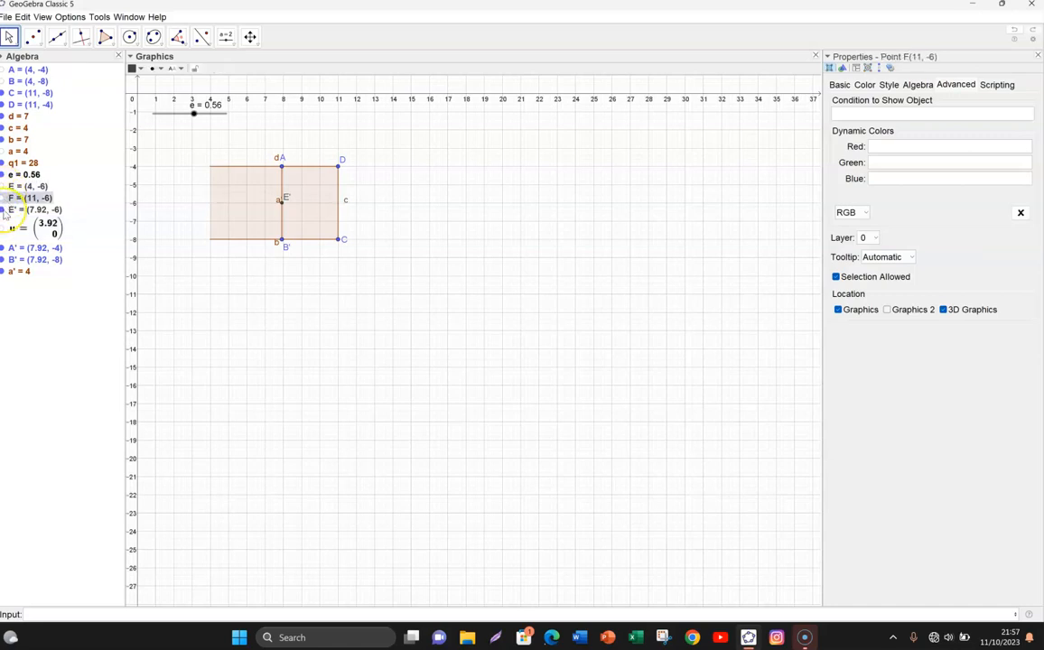
pyautogui.click(4, 209)
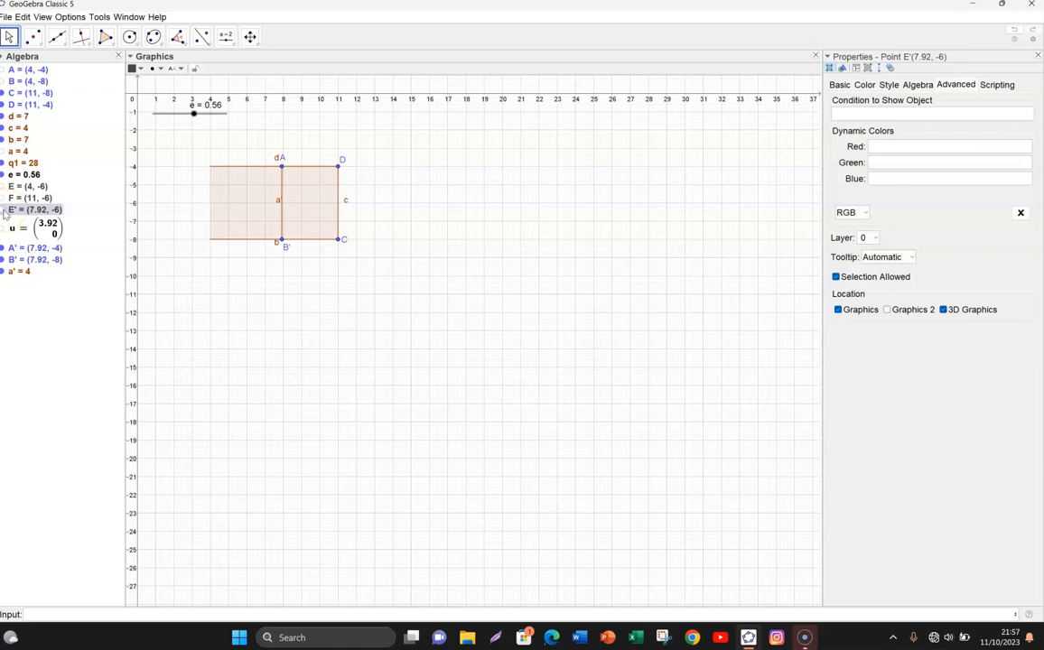
# Hide the labels of the rectangle sides a, b, c and d and of the translated segment a'.
pyautogui.click(20, 117)
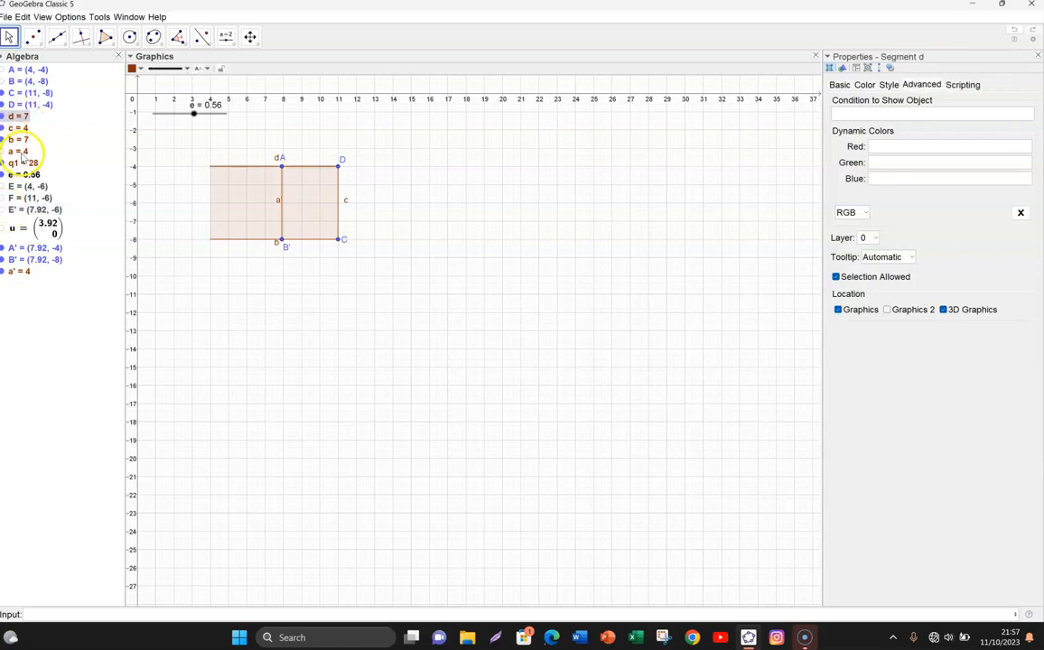
pyautogui.keyDown('shift'); pyautogui.click(23, 155); pyautogui.keyUp('shift')
pyautogui.rightClick(26, 141)
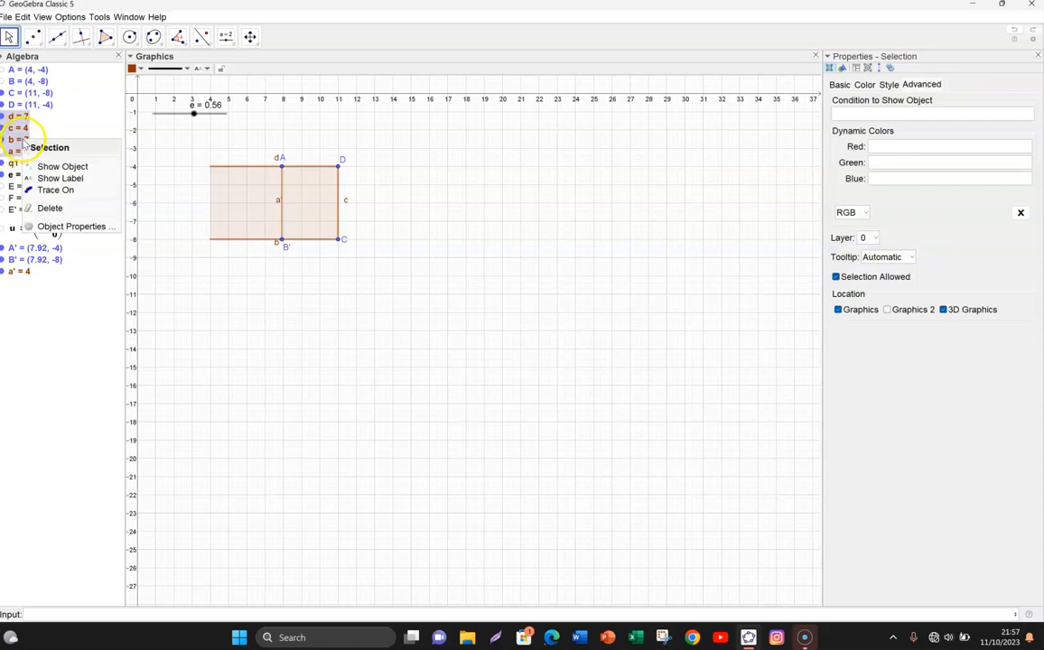
pyautogui.click(68, 182)
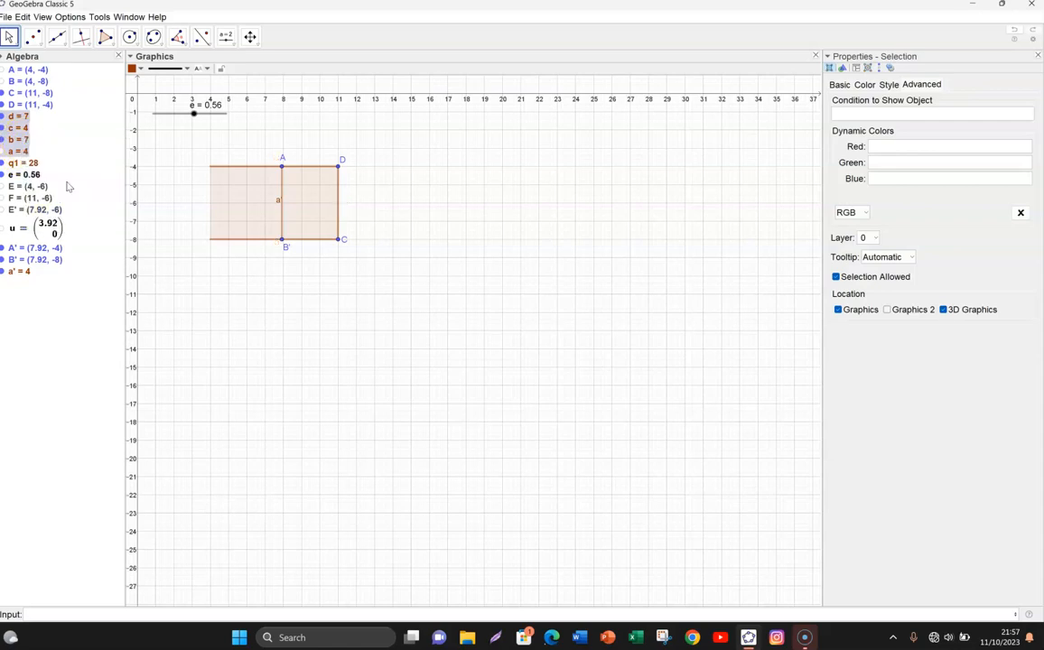
pyautogui.click(279, 206)
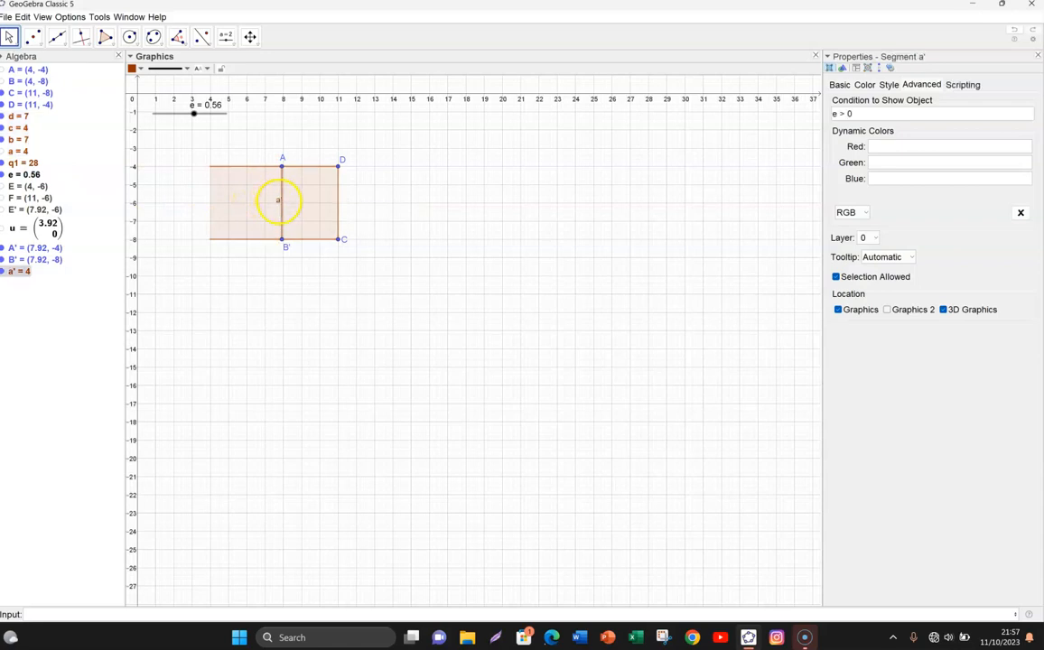
pyautogui.rightClick(280, 207)
pyautogui.click(330, 235)
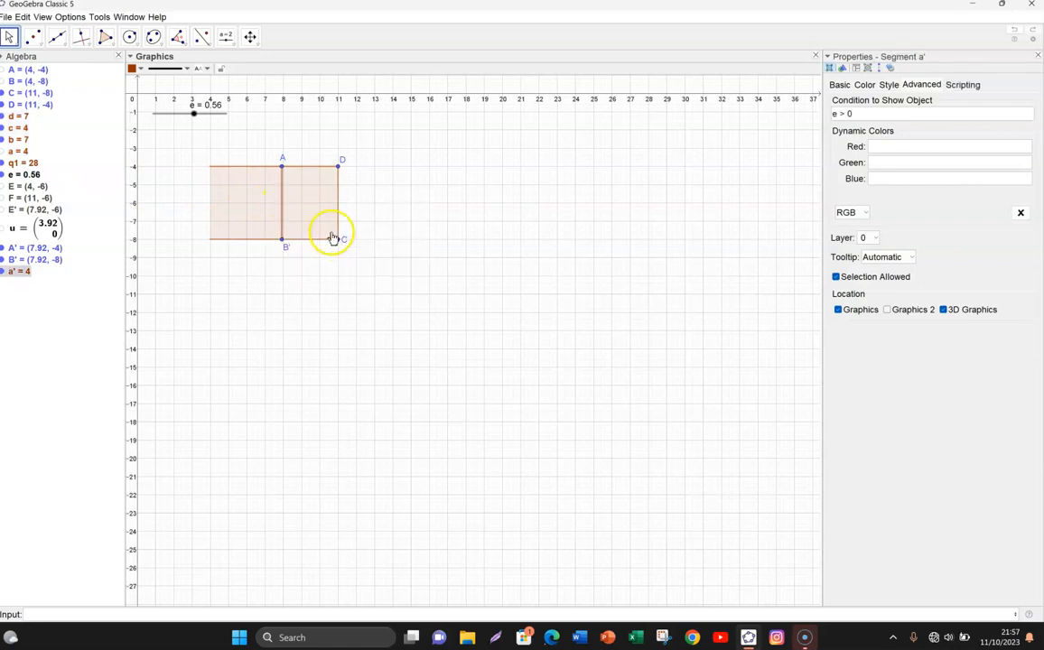
# Set slider e to about 0.63 and set the caption of the translated point B' to B, shown as its label.
pyautogui.moveTo(193, 114); pyautogui.dragTo(200, 145)
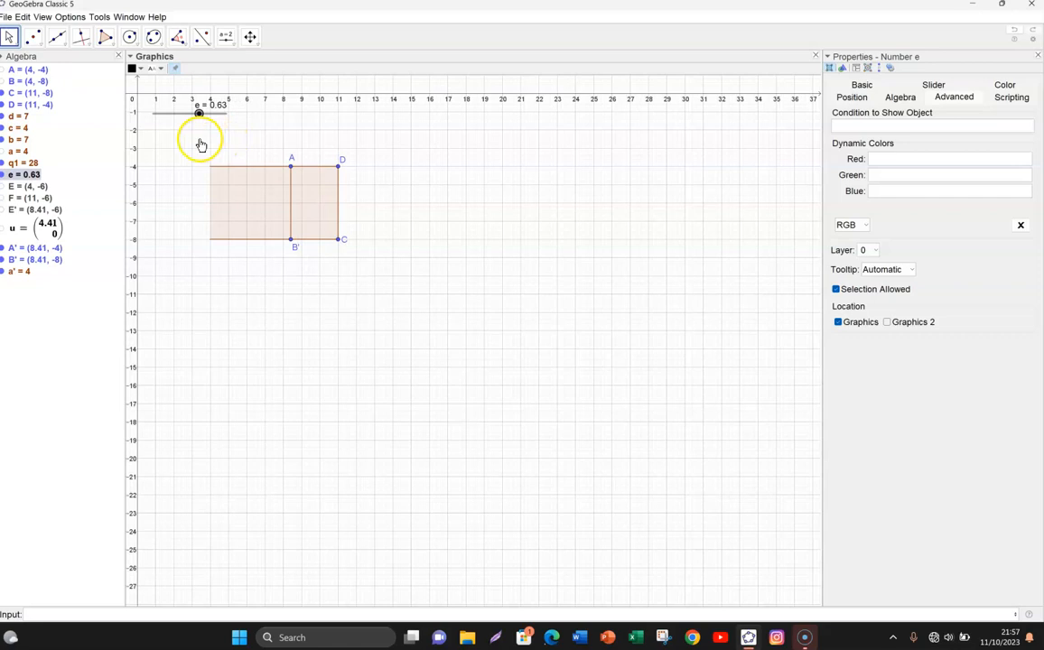
pyautogui.click(290, 240)
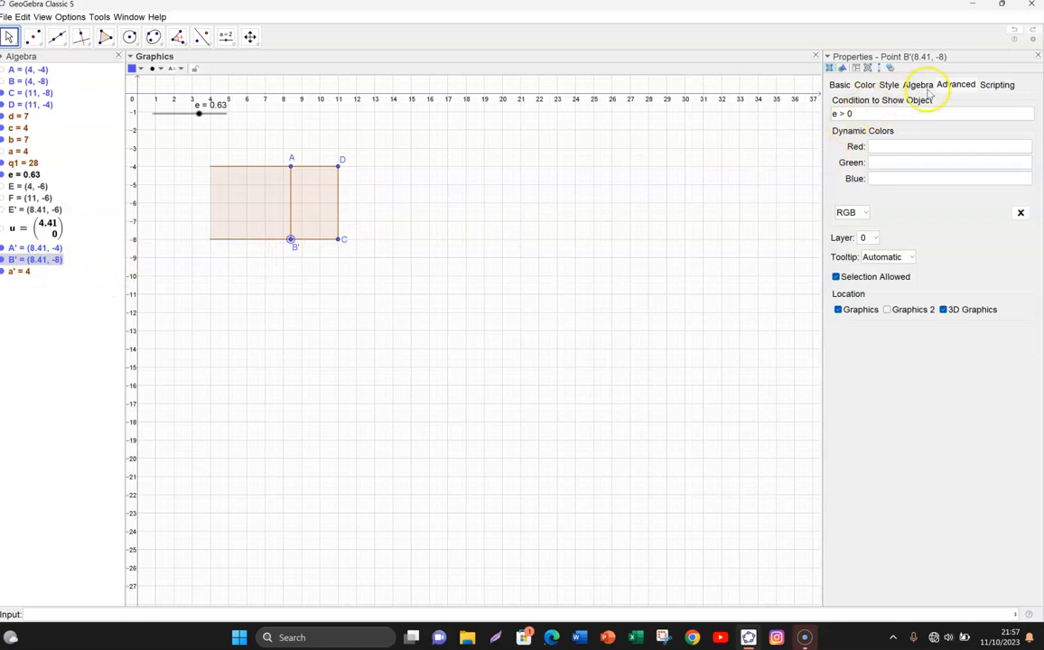
pyautogui.click(840, 86)
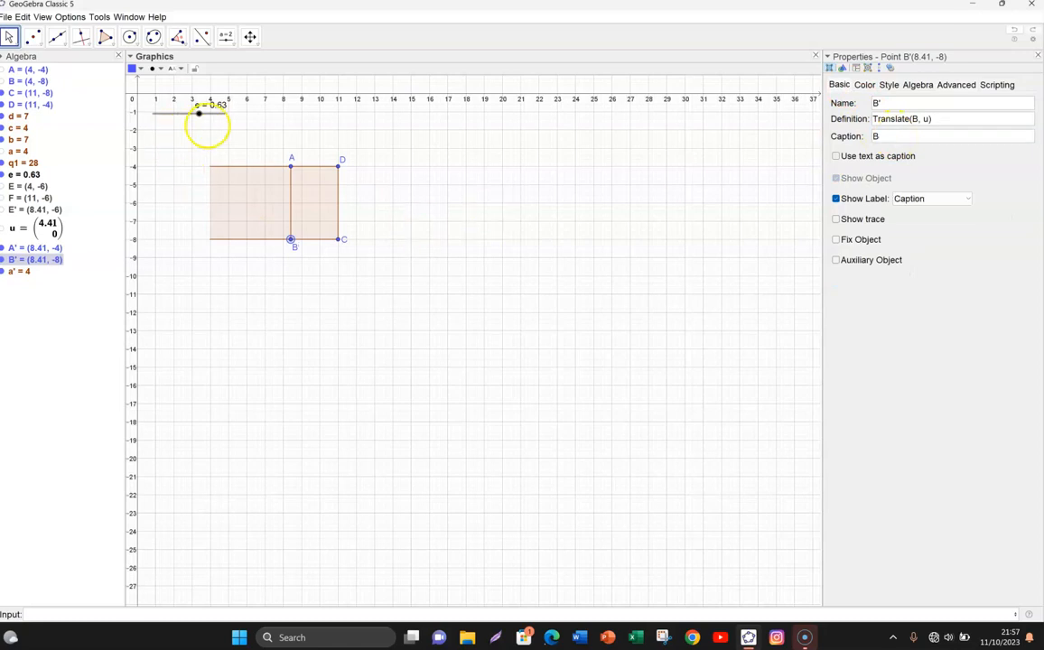
# Test the moving side with slider e and return the slider to 0.
pyautogui.moveTo(199, 114); pyautogui.dragTo(153, 142)
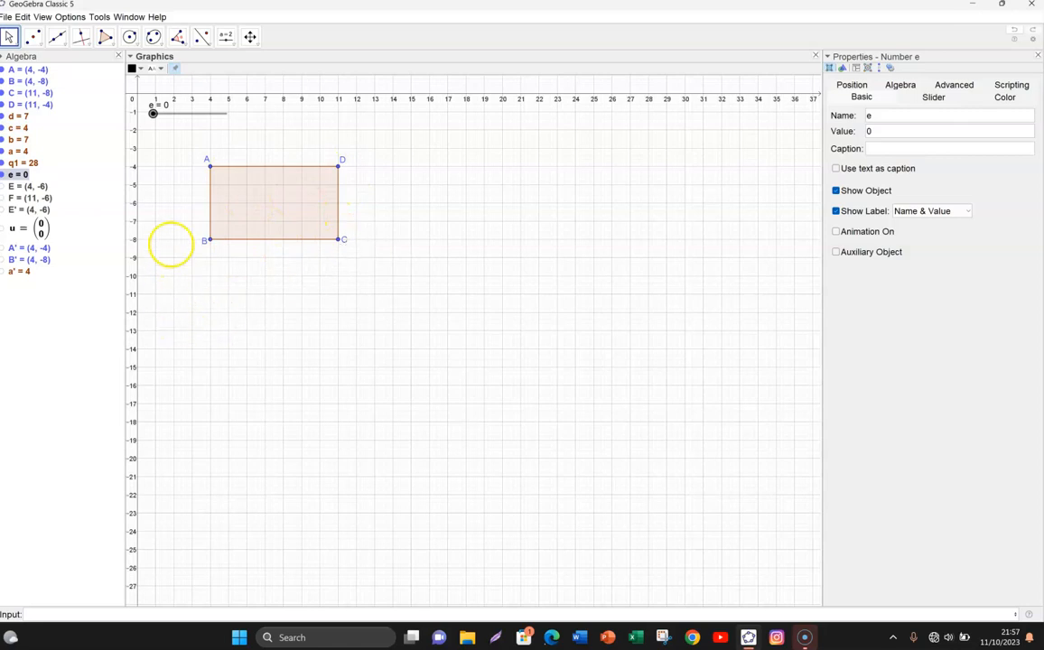
pyautogui.moveTo(153, 115); pyautogui.dragTo(148, 139)
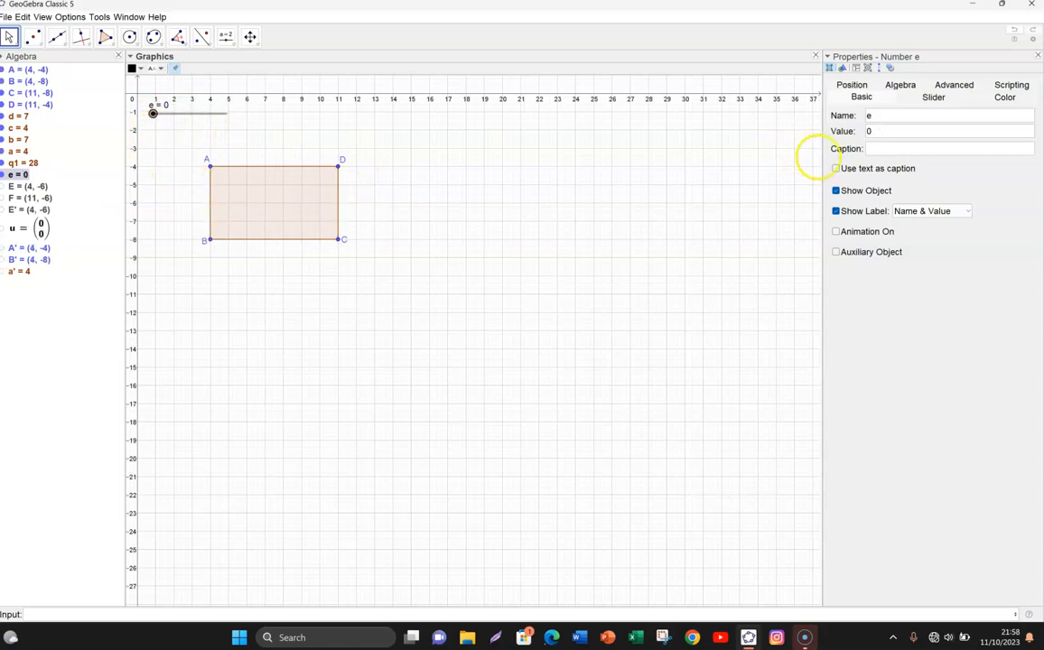